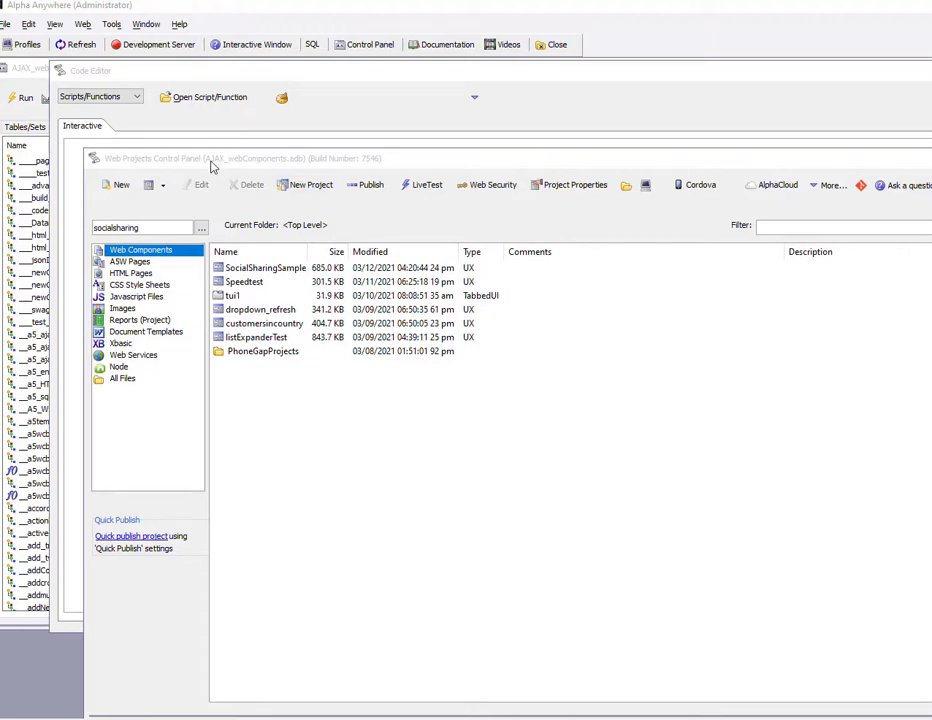
Start an export from one SQL database to another with AADemo-Northwind as source connection and sqlserver_northwind as target connection
{"action": "left_click", "coordinate": [108, 26]}
{"action": "mouse_move", "coordinate": [229, 416]}
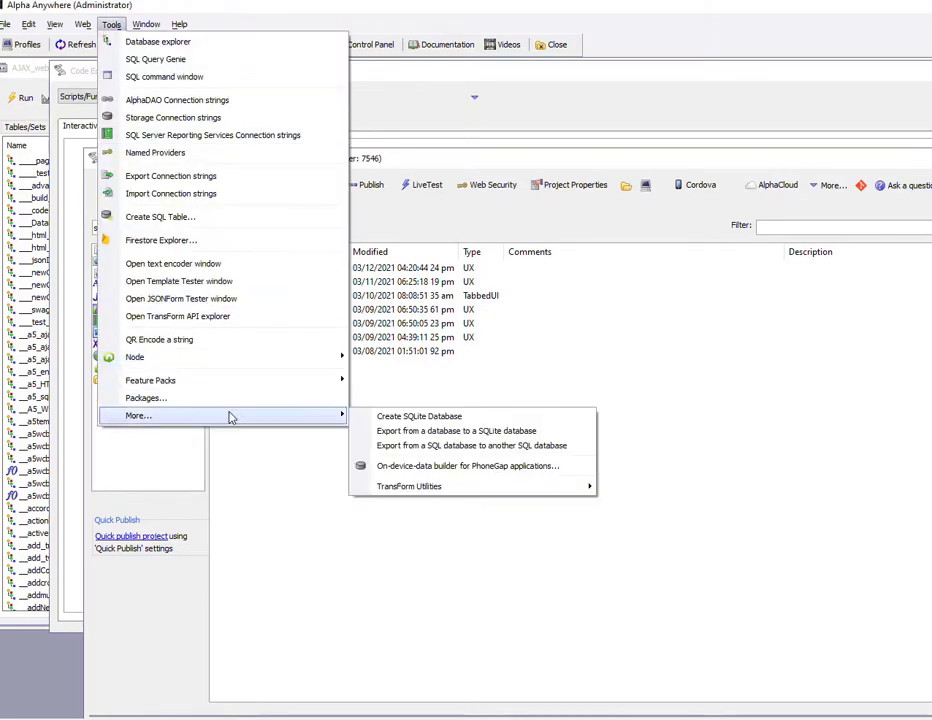
{"action": "left_click", "coordinate": [487, 446]}
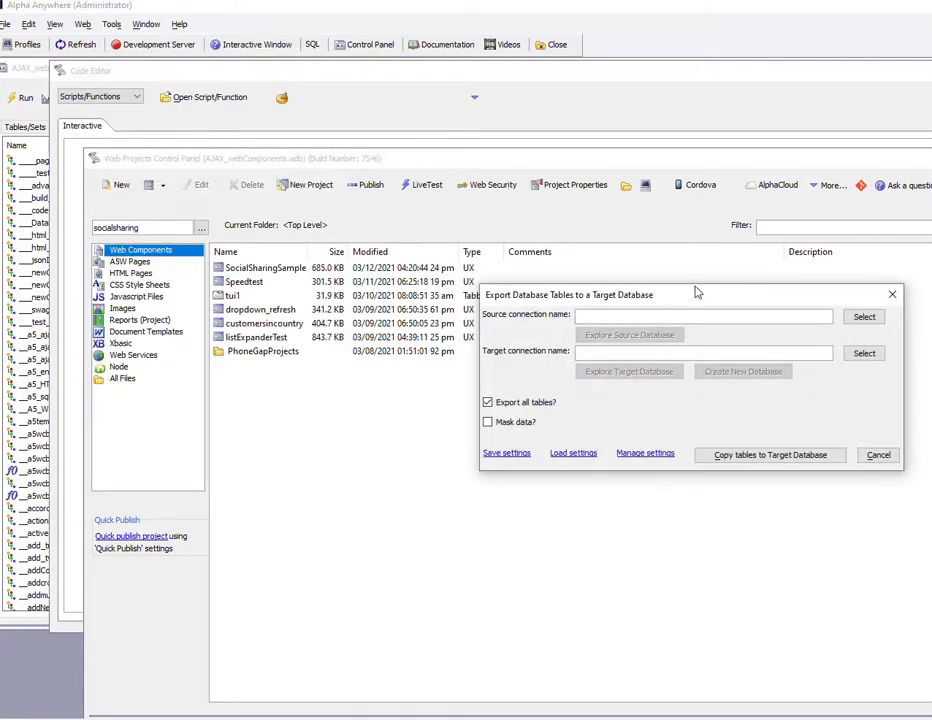
{"action": "left_click_drag", "start_coordinate": [698, 292], "coordinate": [478, 246]}
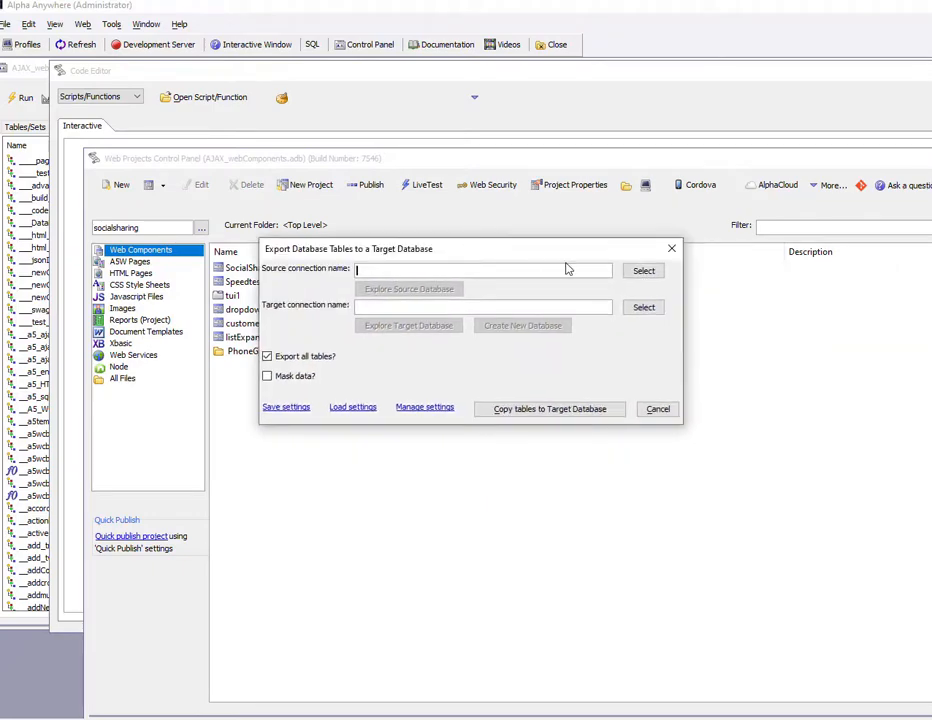
{"action": "left_click", "coordinate": [647, 273]}
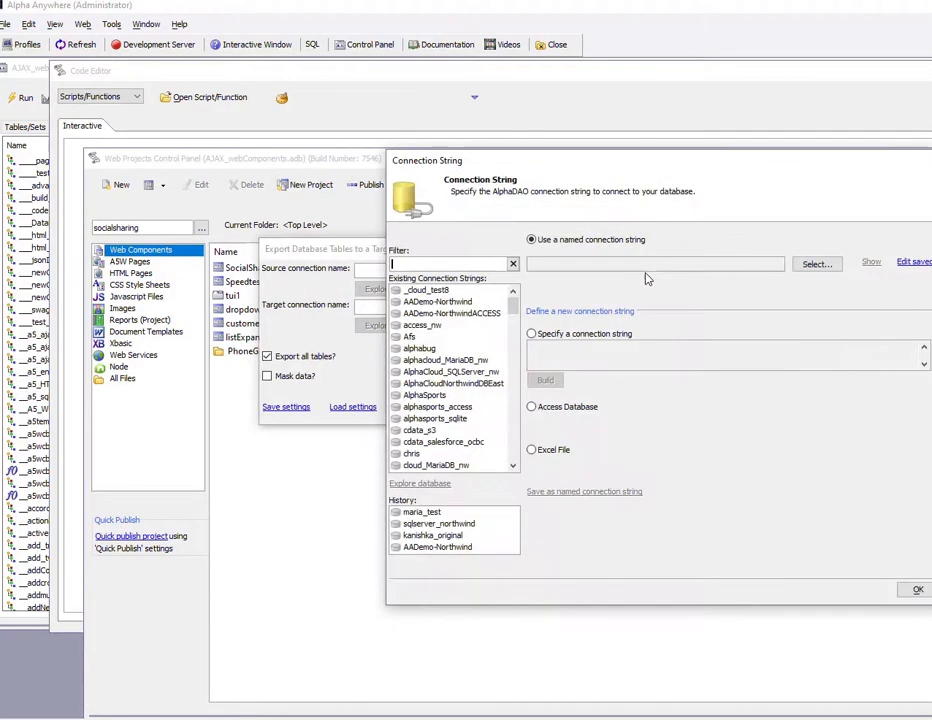
{"action": "double_click", "coordinate": [440, 548]}
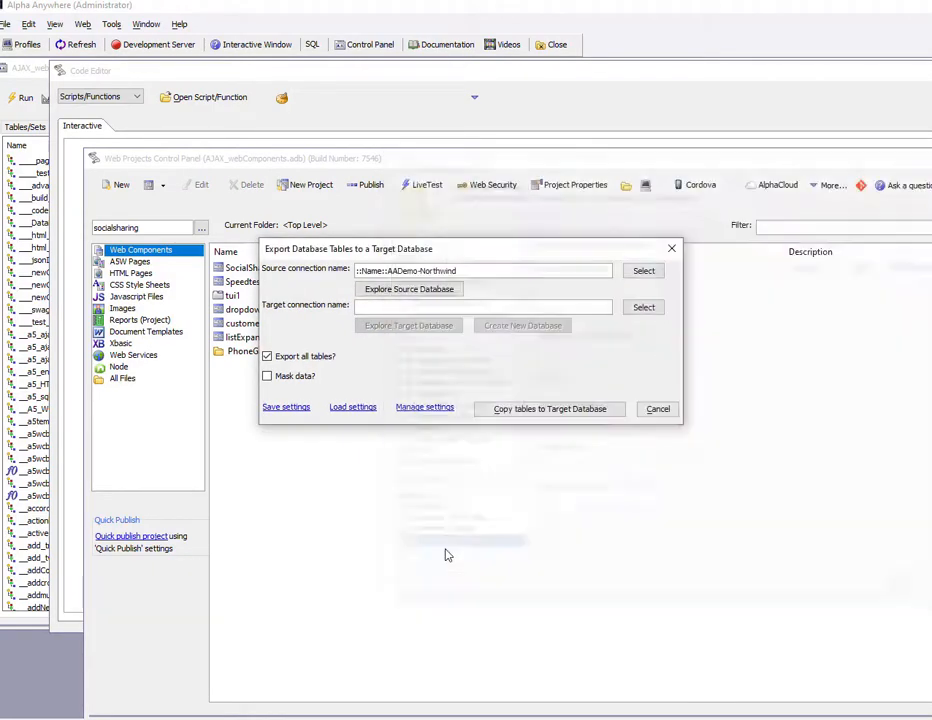
{"action": "left_click", "coordinate": [643, 308]}
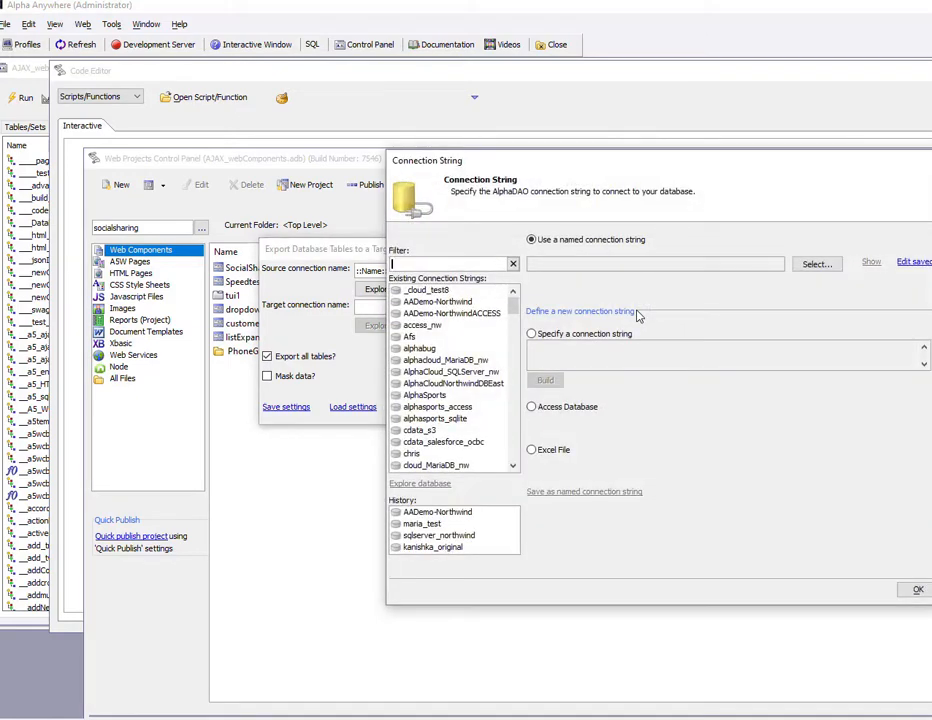
{"action": "double_click", "coordinate": [437, 537]}
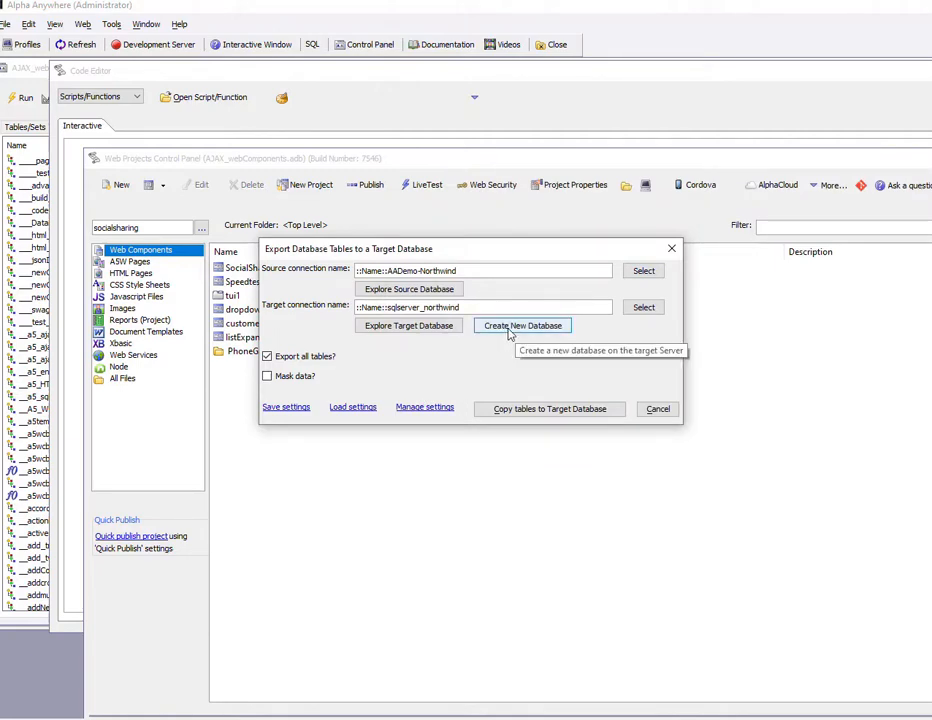
Create a new database named democopy on the target server with the connection string name sqlserver_democopy
{"action": "left_click", "coordinate": [516, 328]}
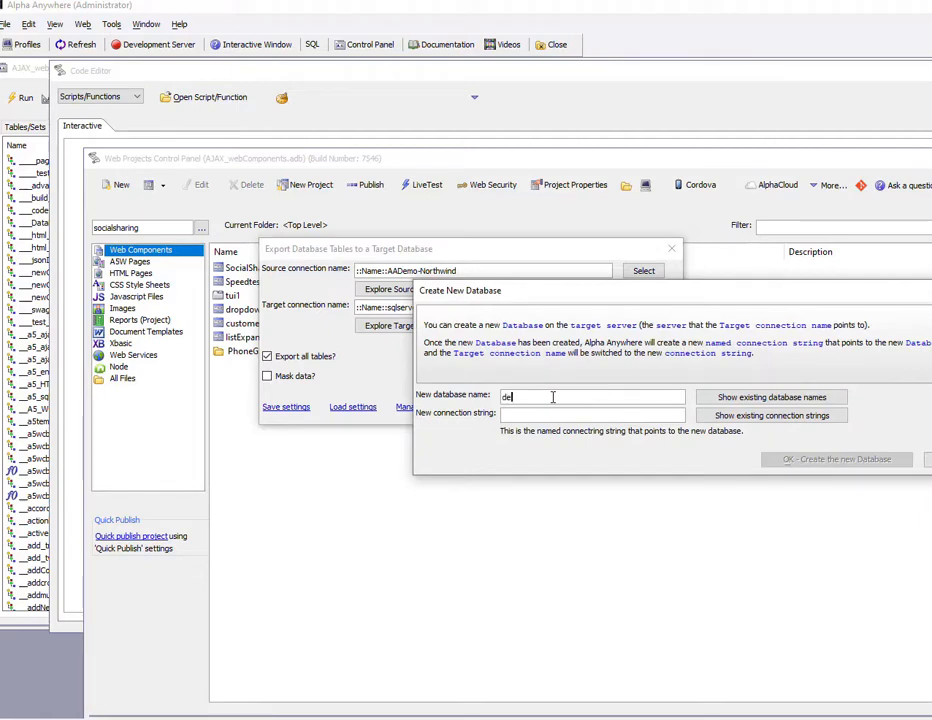
{"action": "type", "text": "democopy"}
{"action": "left_click", "coordinate": [605, 418]}
{"action": "type", "text": "sq"}
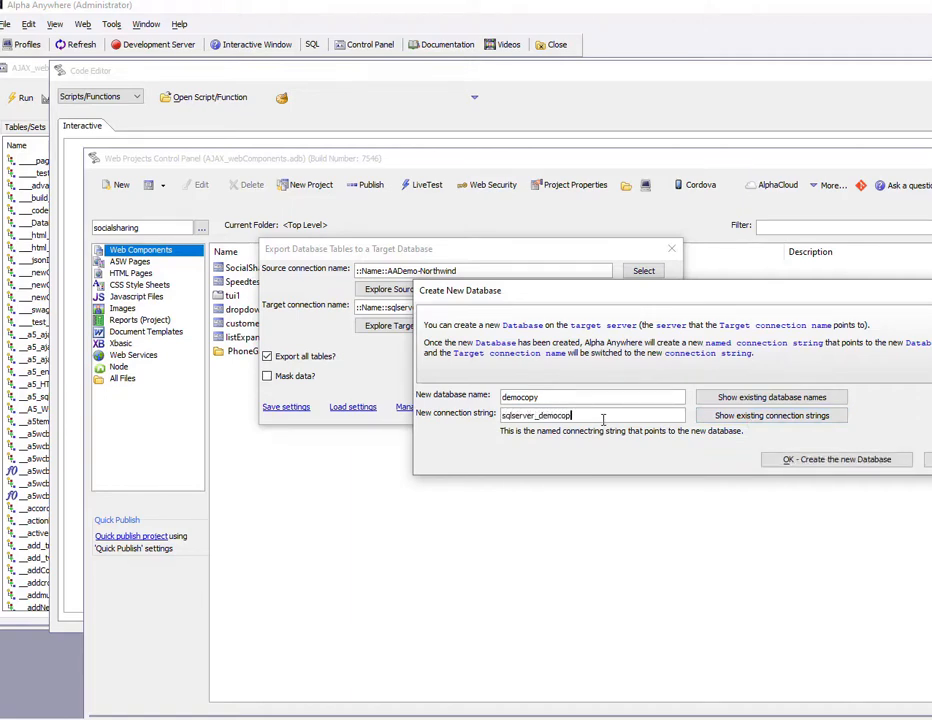
{"action": "left_click", "coordinate": [813, 460]}
{"action": "left_click", "coordinate": [715, 433]}
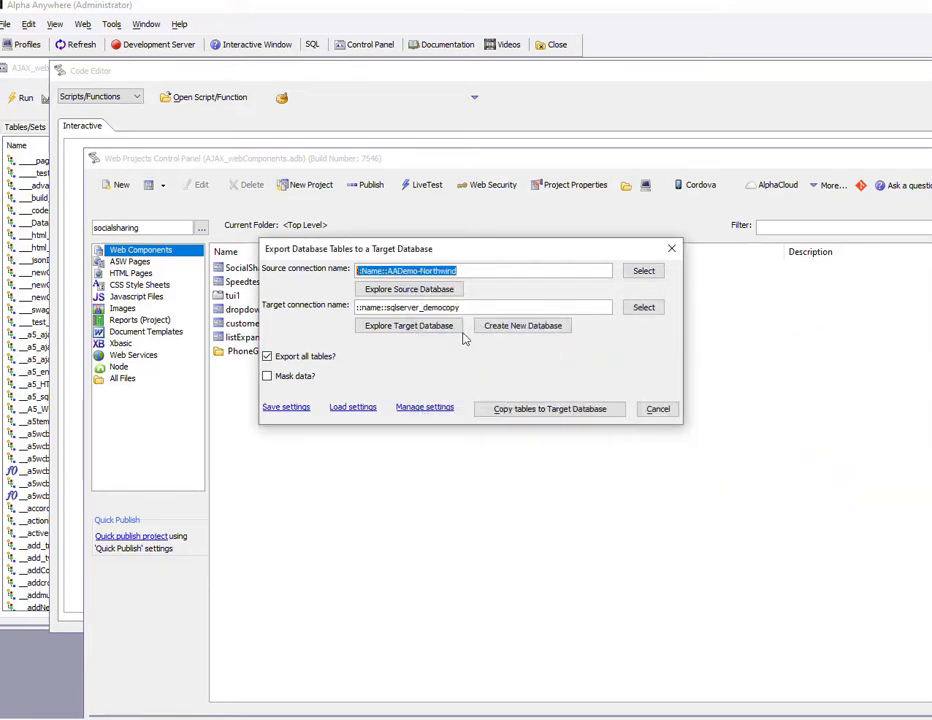
Examine the list of tables in the source database and in the new target database
{"action": "left_click", "coordinate": [380, 289]}
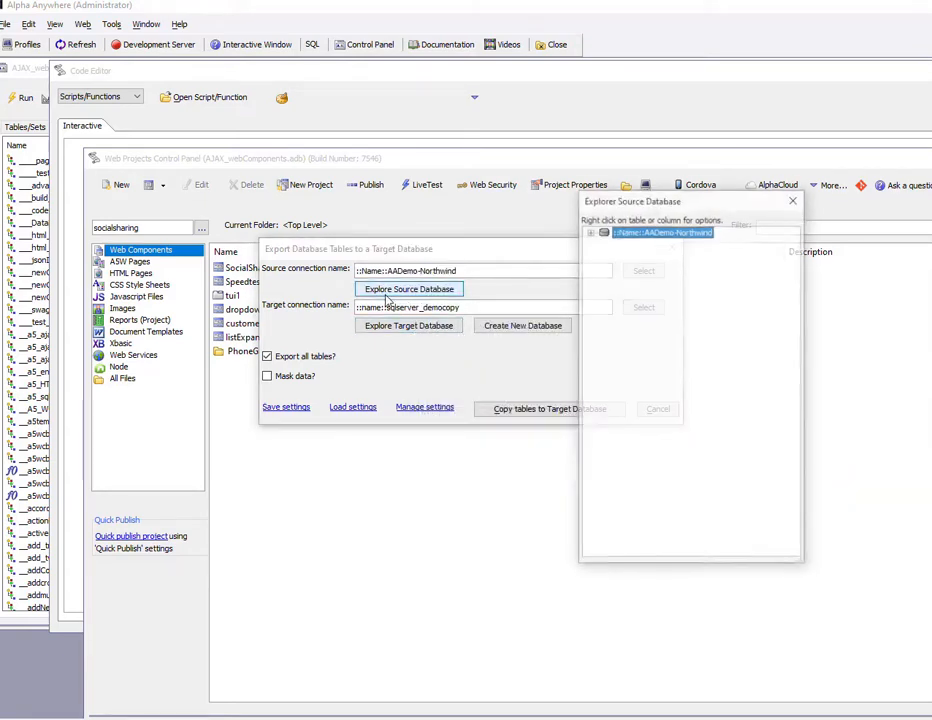
{"action": "left_click", "coordinate": [590, 232]}
{"action": "left_click", "coordinate": [605, 243]}
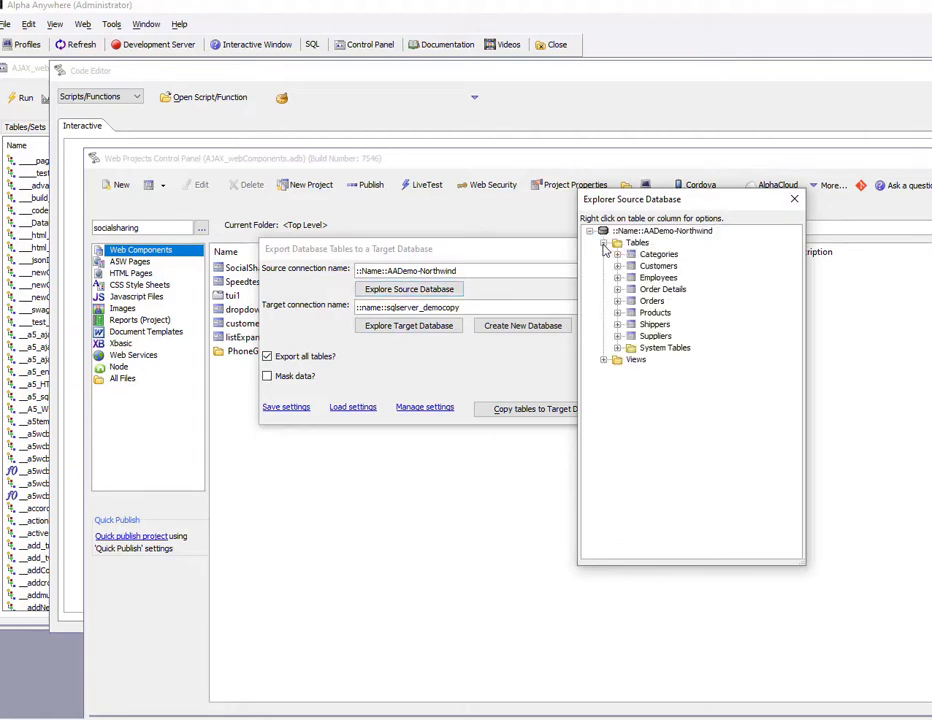
{"action": "left_click", "coordinate": [798, 199]}
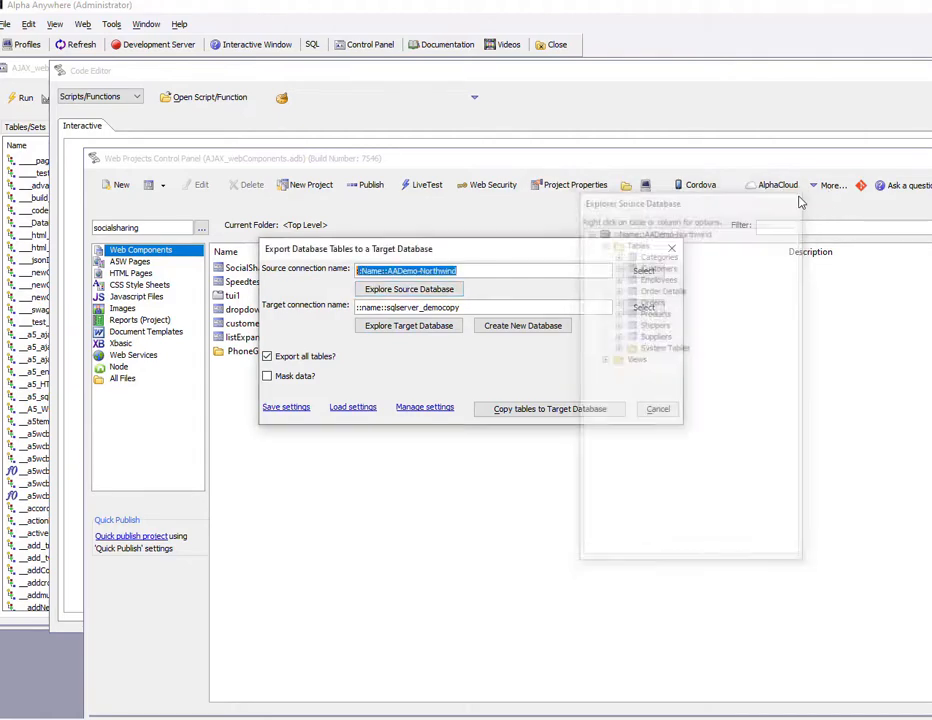
{"action": "left_click", "coordinate": [417, 328]}
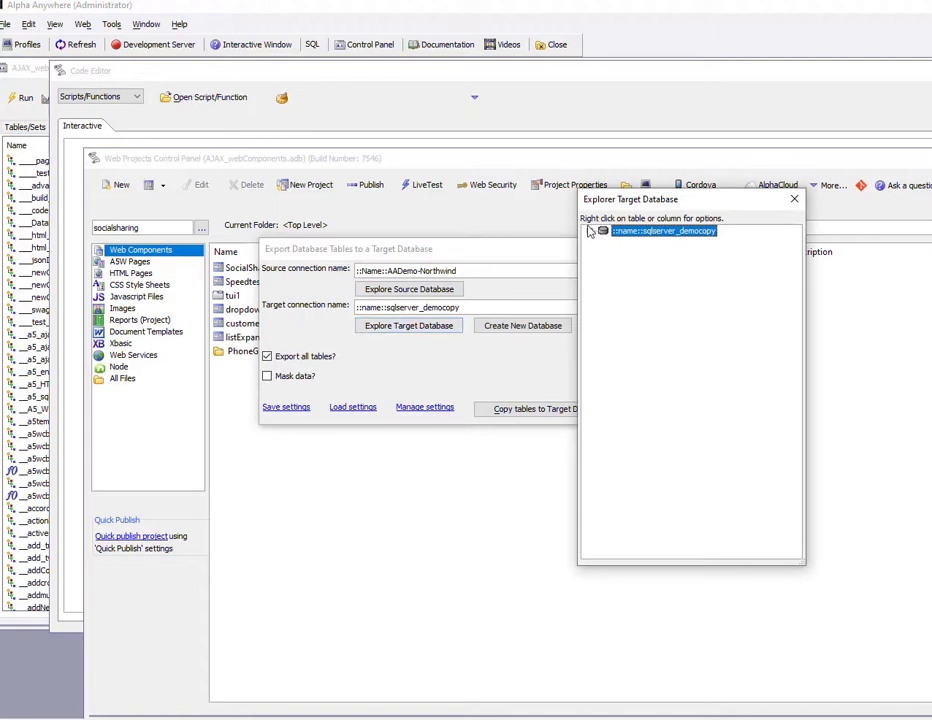
{"action": "left_click", "coordinate": [590, 232]}
{"action": "left_click", "coordinate": [604, 243]}
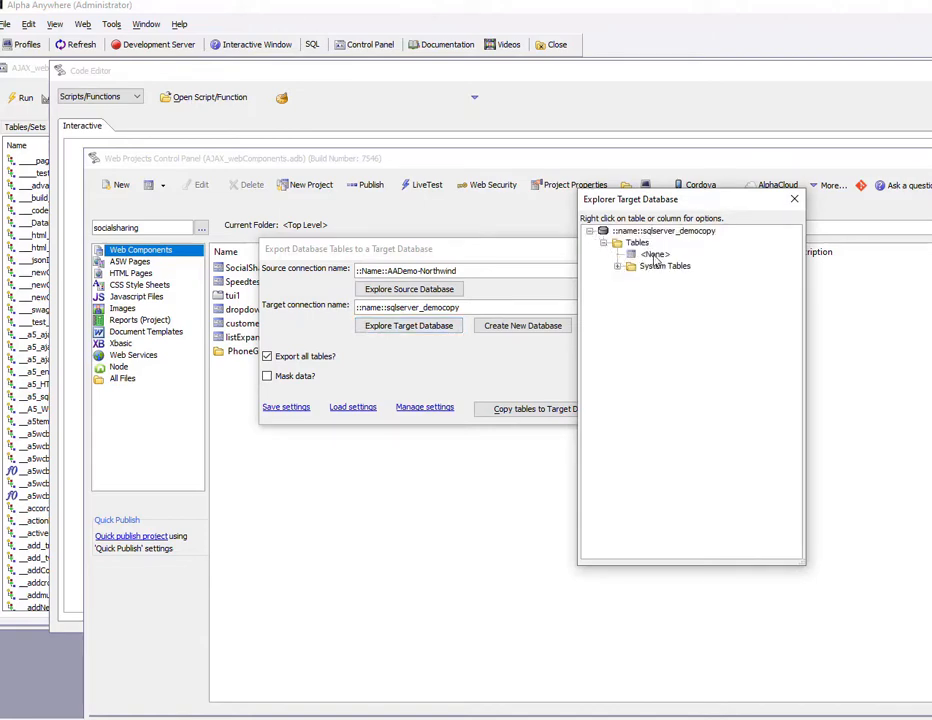
{"action": "left_click", "coordinate": [793, 202]}
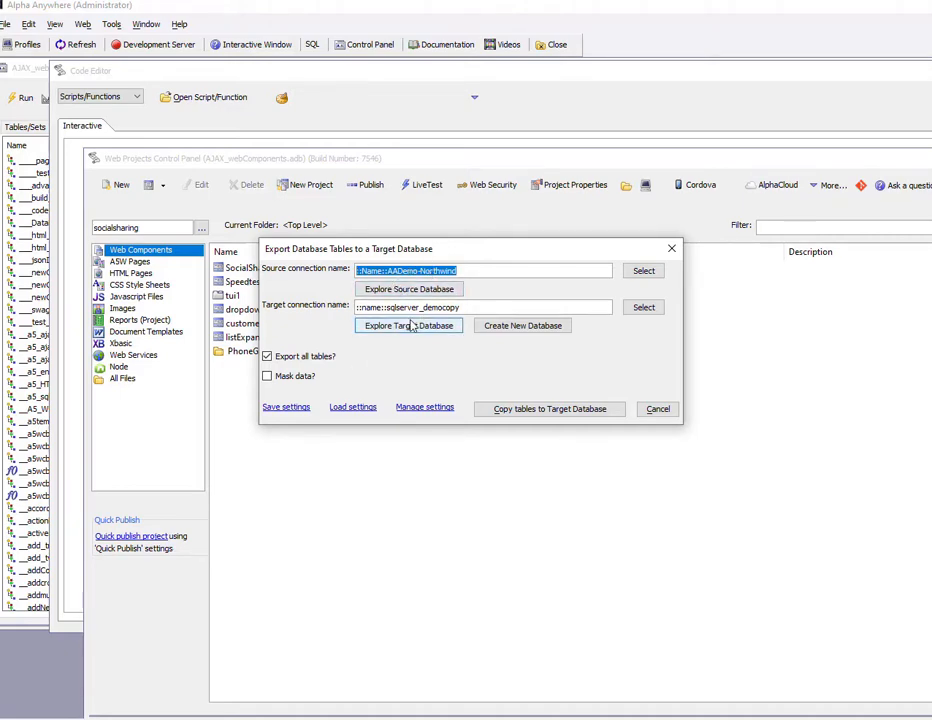
Limit the export to the Customers and Orders tables plus their dependencies, and copy them to the target database
{"action": "left_click", "coordinate": [266, 356]}
{"action": "left_click", "coordinate": [378, 360]}
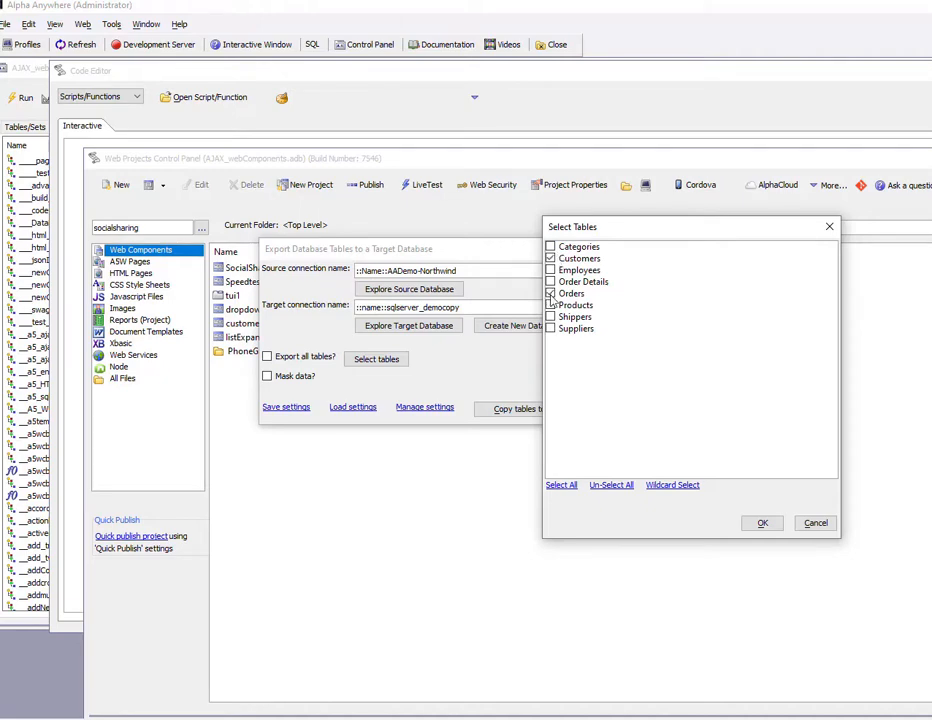
{"action": "left_click", "coordinate": [762, 524]}
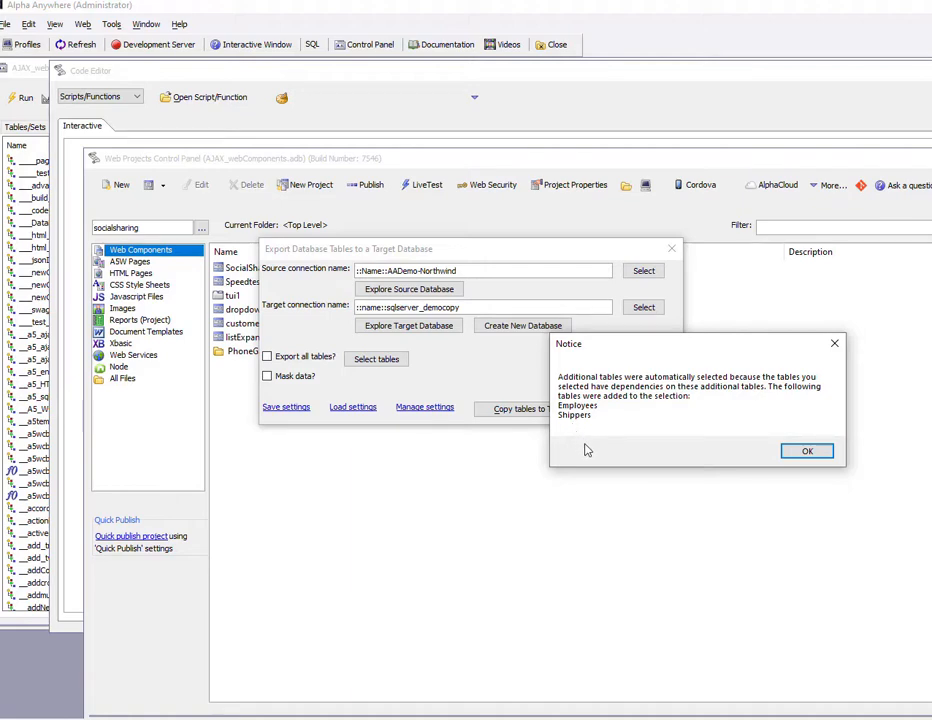
{"action": "left_click", "coordinate": [808, 453]}
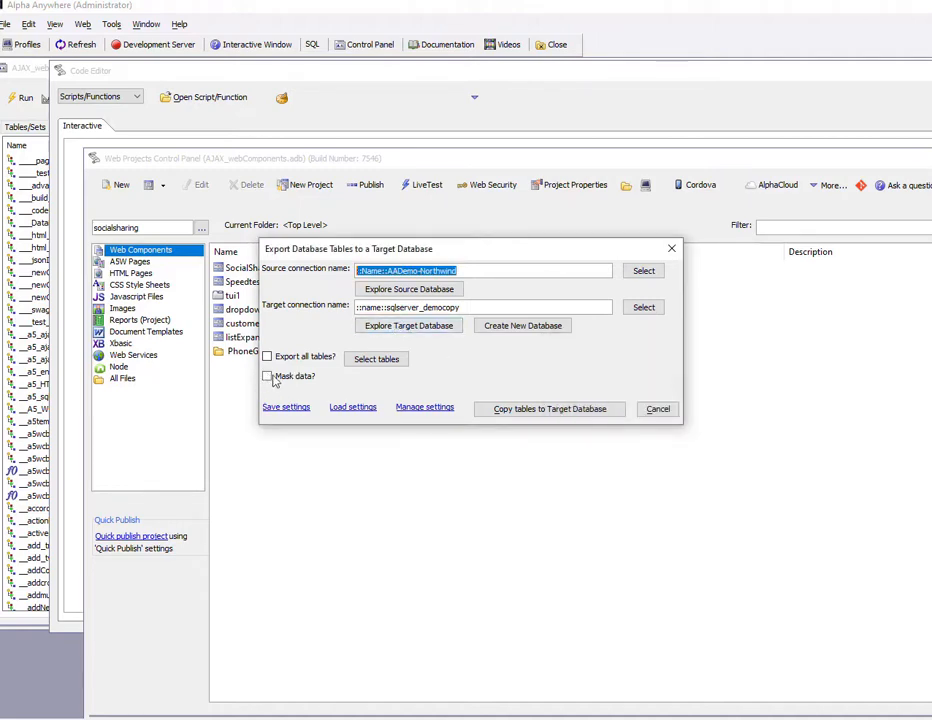
{"action": "left_click", "coordinate": [563, 412]}
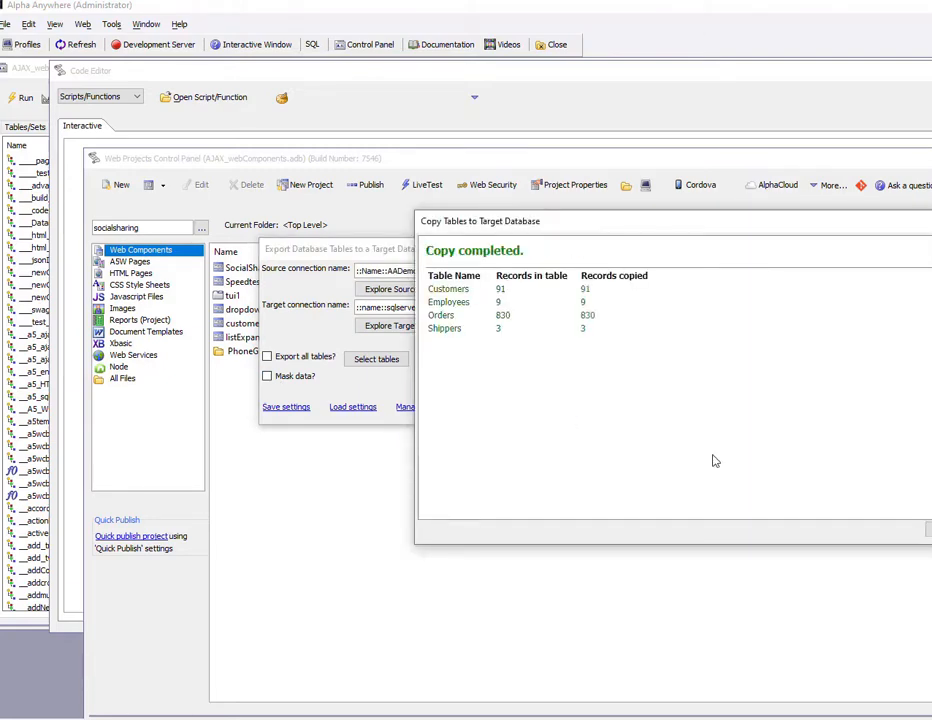
{"action": "left_click", "coordinate": [927, 530]}
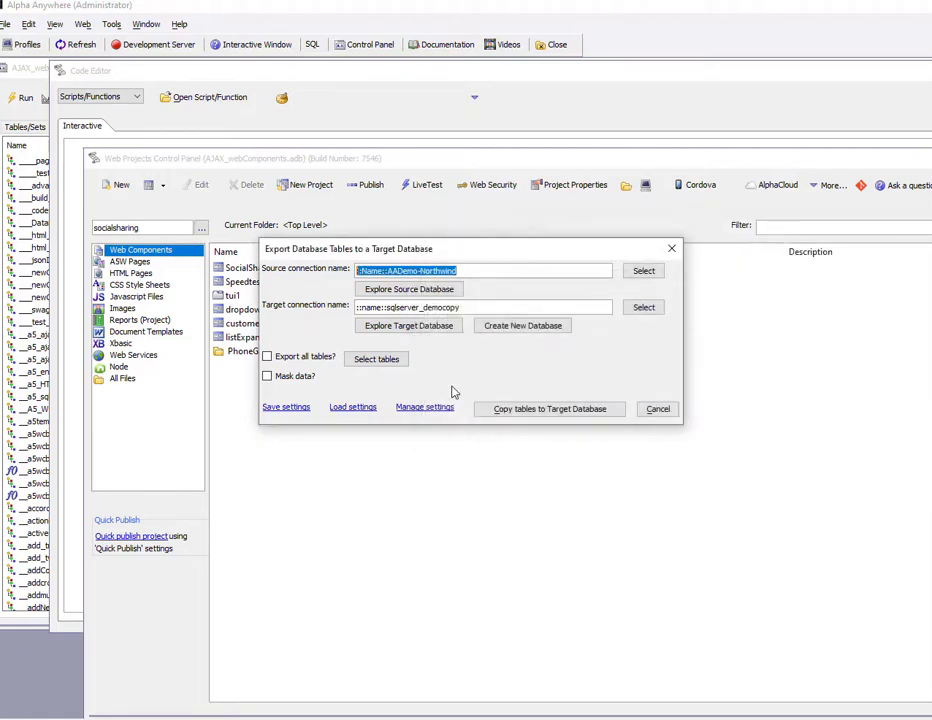
Inspect the tables copied to the target database and view the rows of its Customers table
{"action": "left_click", "coordinate": [402, 326]}
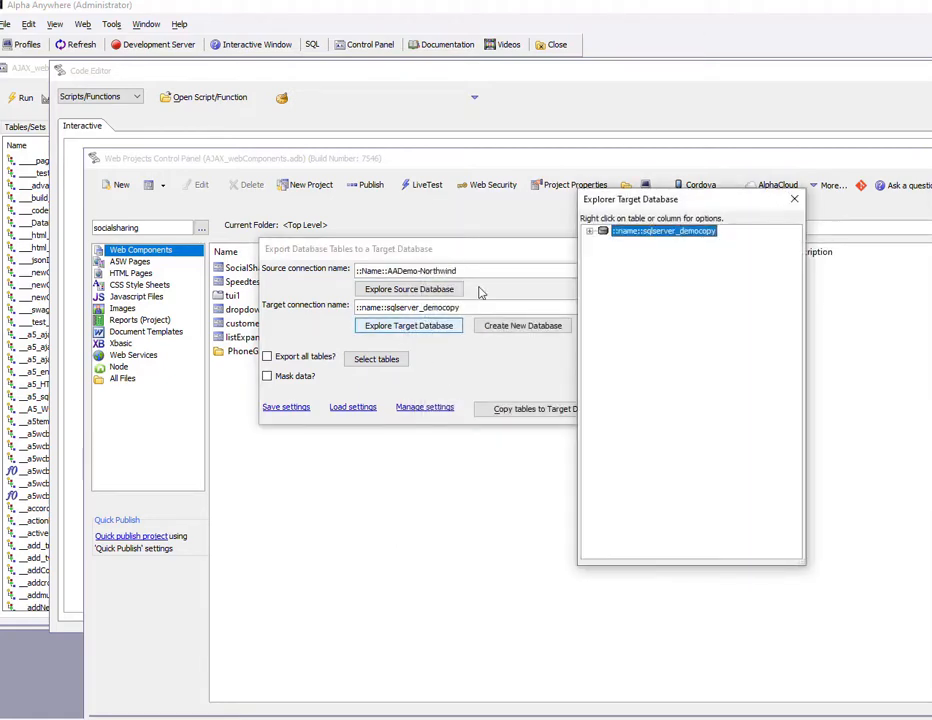
{"action": "left_click", "coordinate": [590, 231]}
{"action": "left_click", "coordinate": [602, 243]}
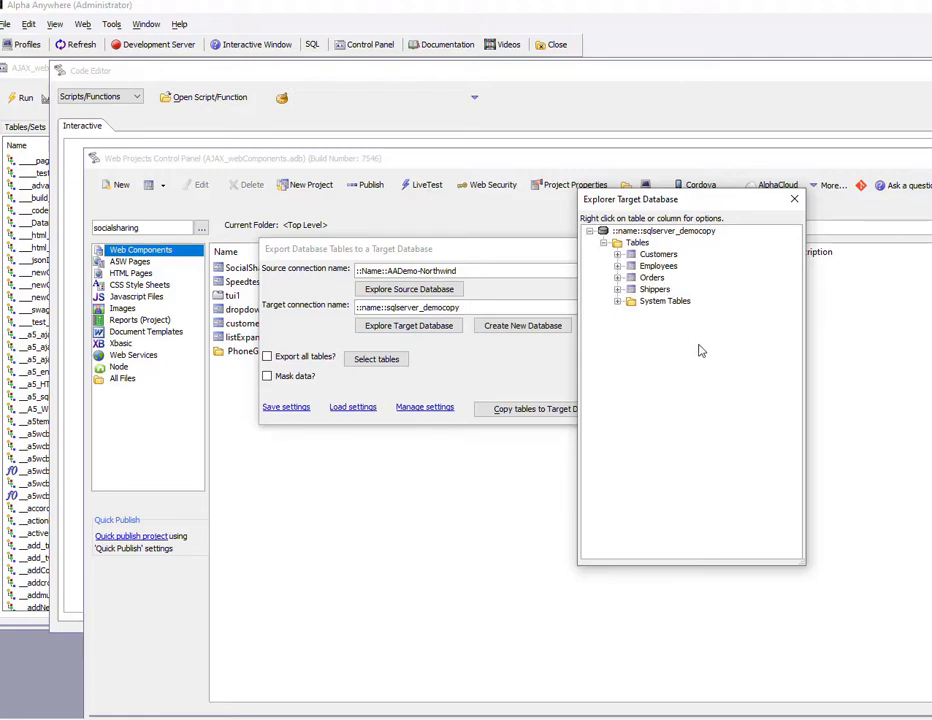
{"action": "right_click", "coordinate": [658, 263]}
{"action": "left_click", "coordinate": [716, 277]}
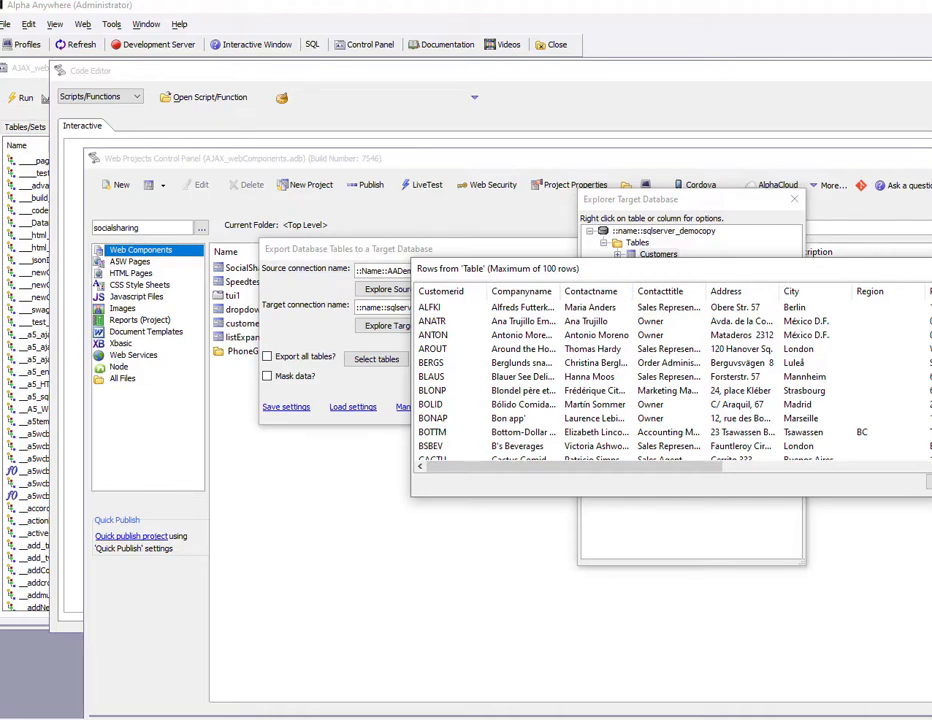
{"action": "left_click", "coordinate": [931, 268]}
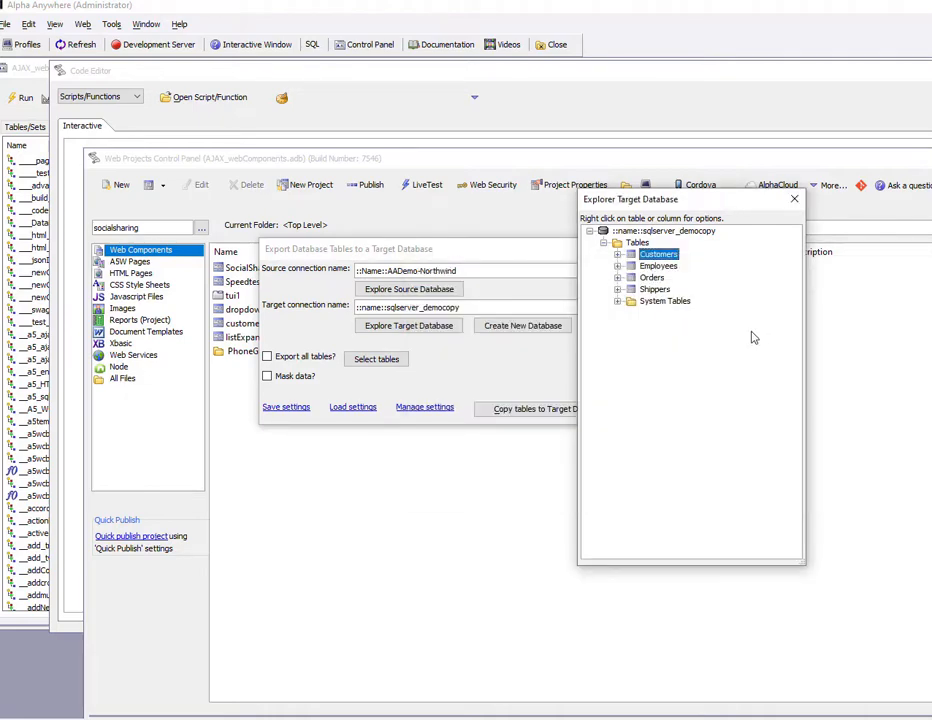
{"action": "left_click", "coordinate": [794, 199]}
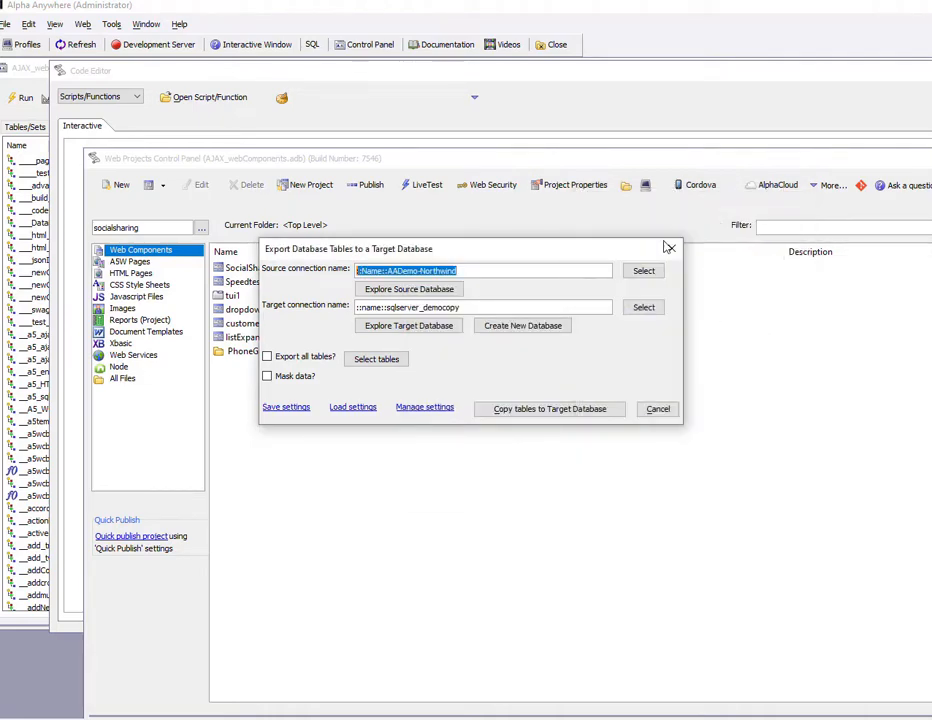
Turn on data masking and review the masking rules available for the ContactName column of the Customers table
{"action": "left_click", "coordinate": [267, 376]}
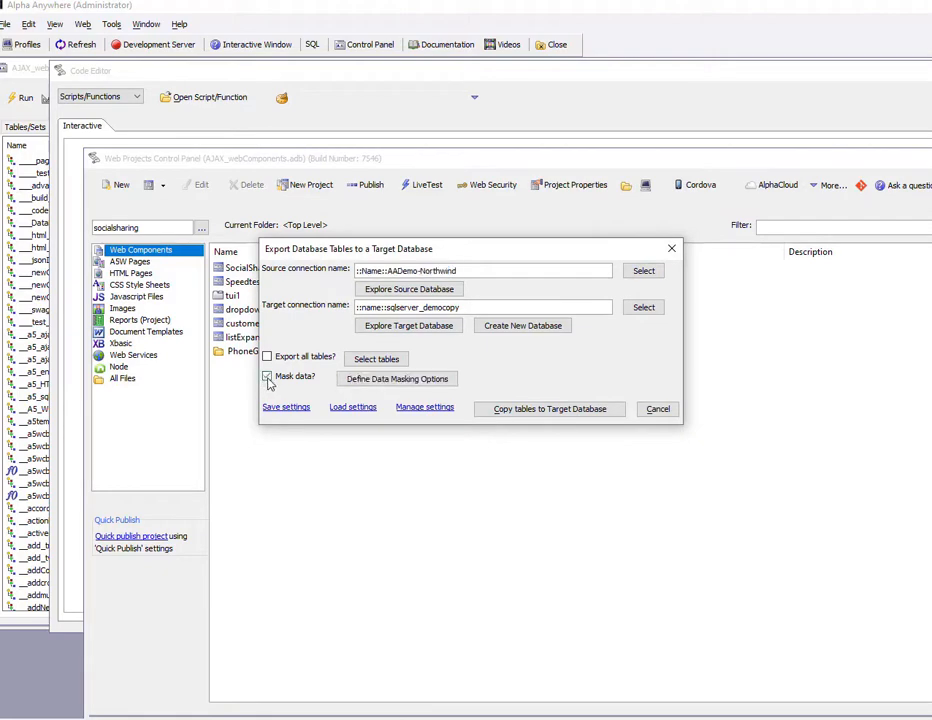
{"action": "left_click", "coordinate": [440, 380]}
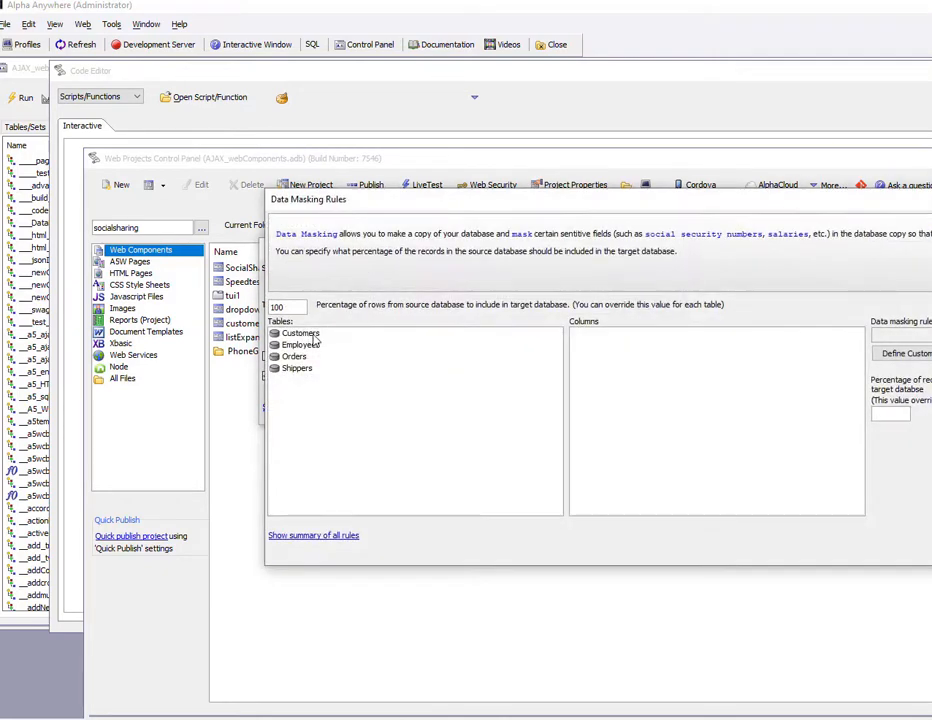
{"action": "left_click_drag", "start_coordinate": [643, 205], "coordinate": [470, 129]}
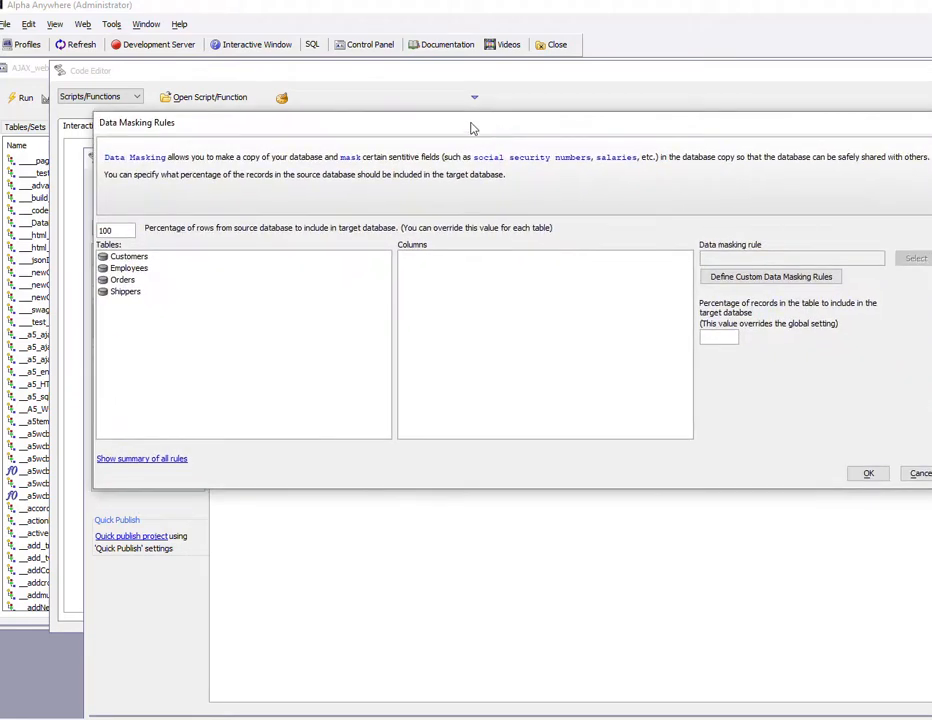
{"action": "left_click", "coordinate": [137, 258]}
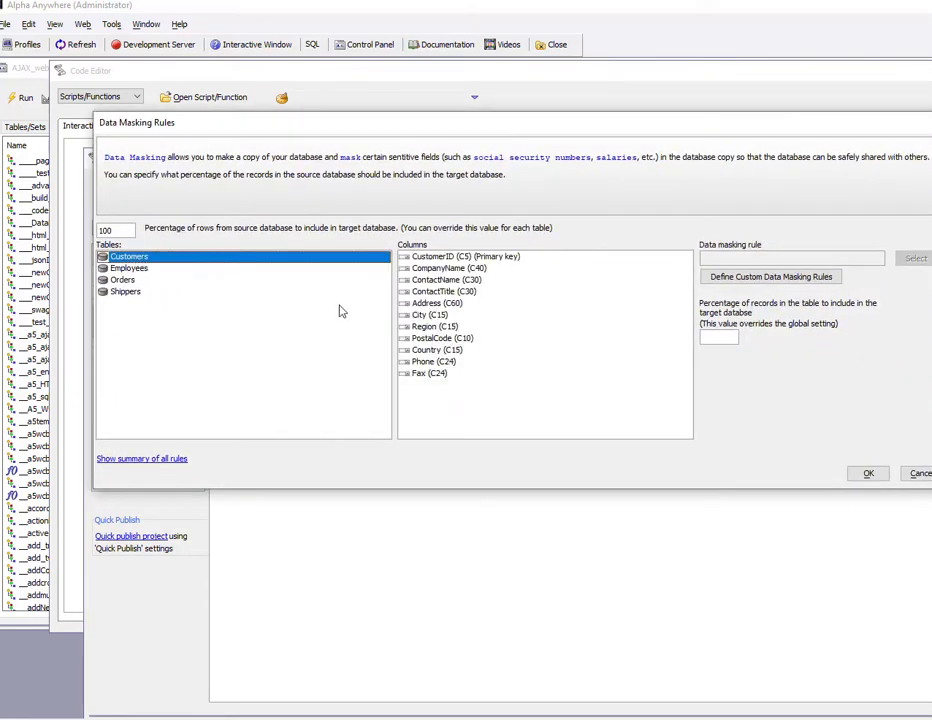
{"action": "left_click", "coordinate": [452, 281]}
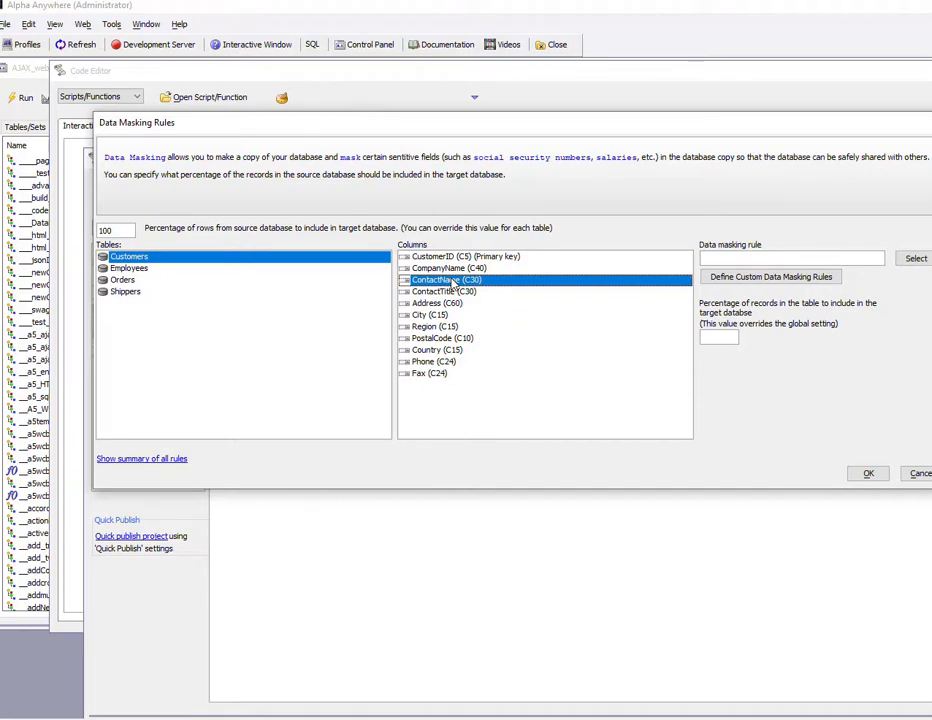
{"action": "left_click_drag", "start_coordinate": [659, 120], "coordinate": [617, 127]}
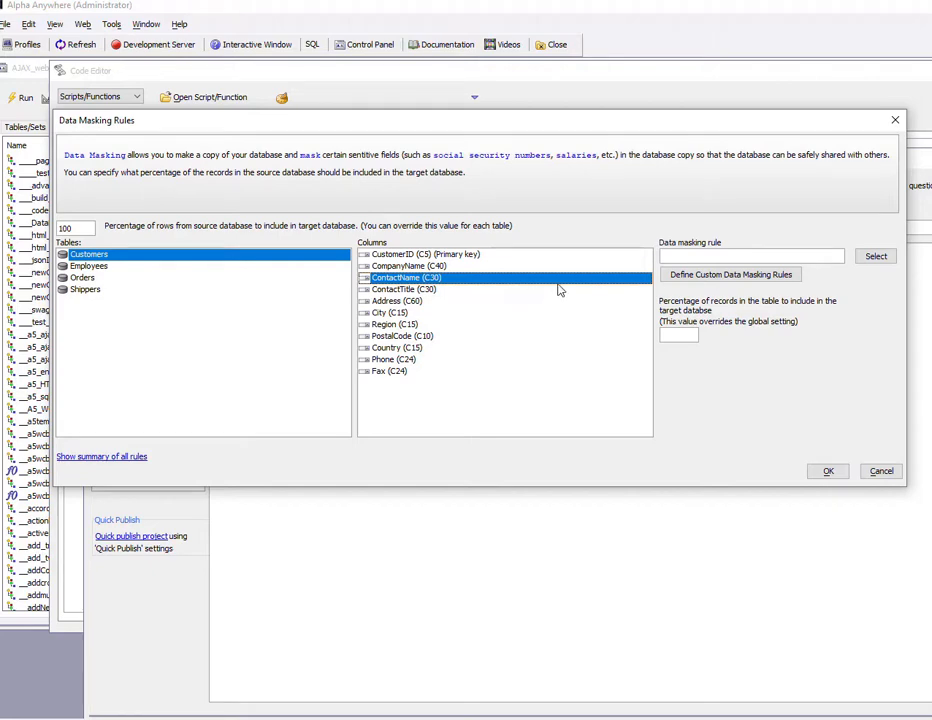
{"action": "left_click", "coordinate": [876, 256]}
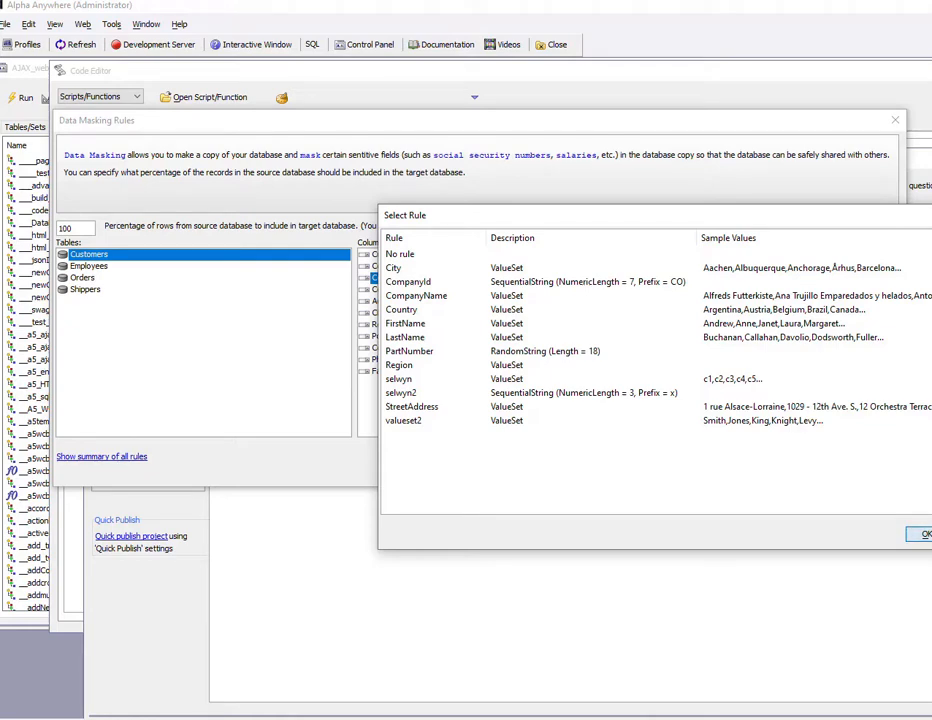
{"action": "left_click", "coordinate": [925, 534]}
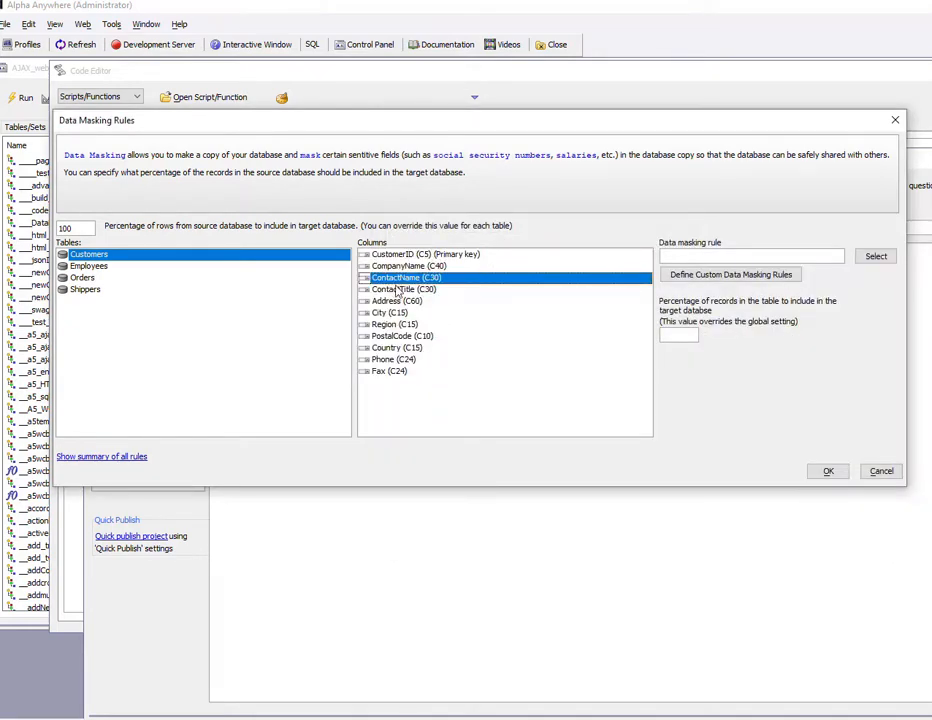
Add a custom data masking rule named valueset3 with the rule type ValueSet
{"action": "left_click", "coordinate": [698, 283]}
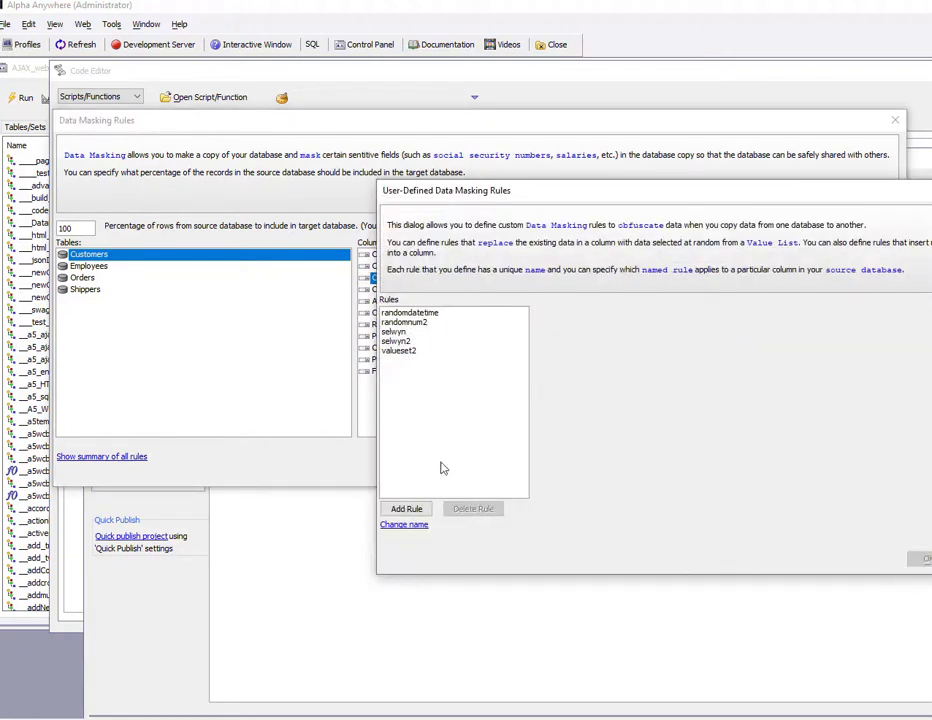
{"action": "left_click", "coordinate": [406, 510]}
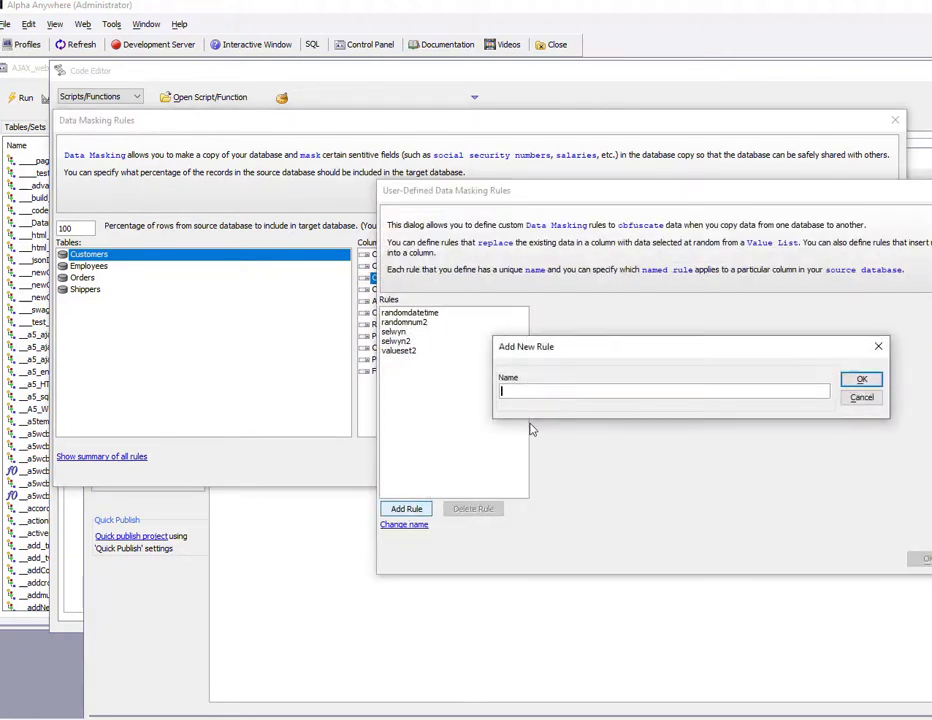
{"action": "type", "text": "va"}
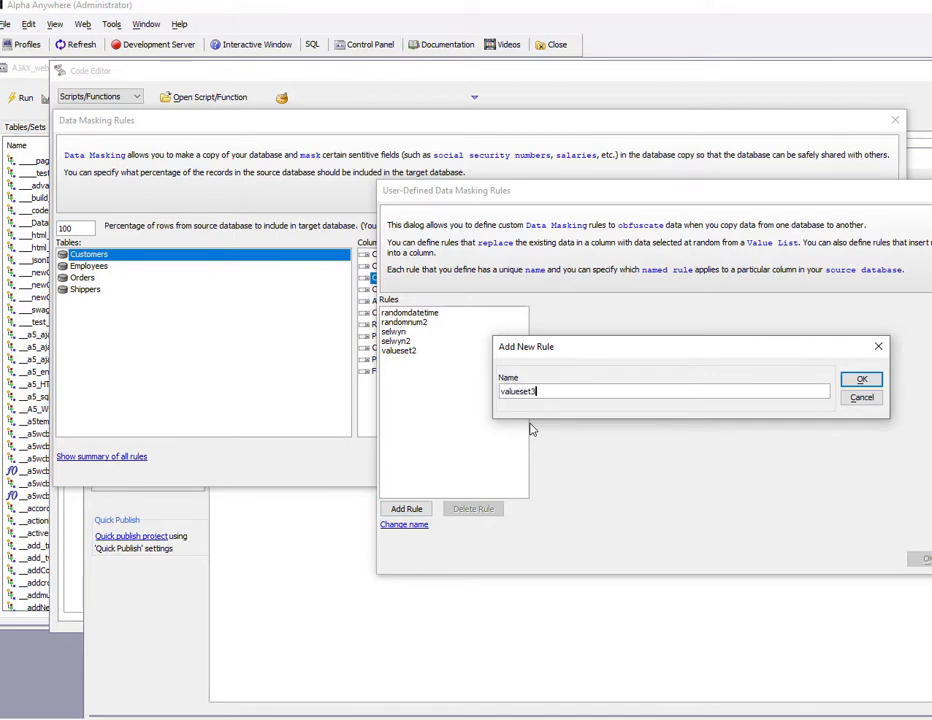
{"action": "type", "text": "lueset3"}
{"action": "left_click", "coordinate": [857, 384]}
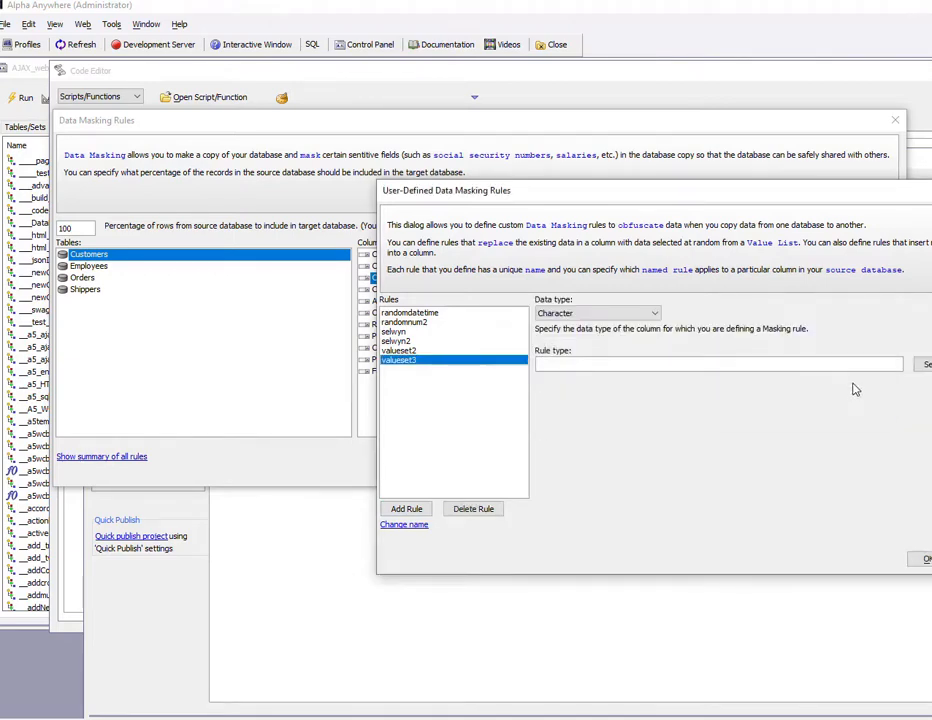
{"action": "left_click_drag", "start_coordinate": [678, 194], "coordinate": [478, 108]}
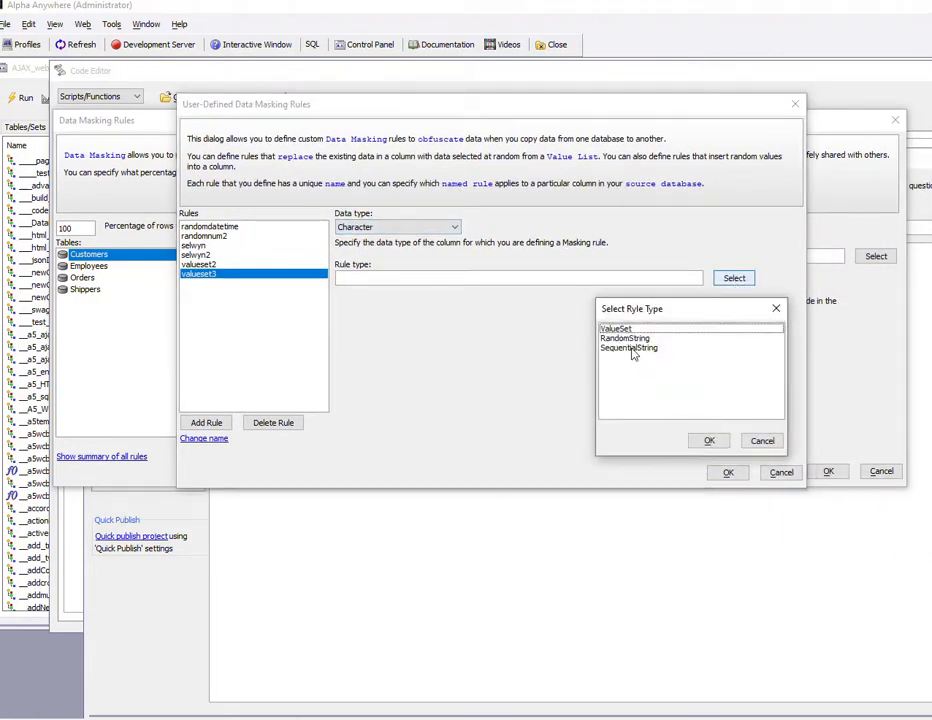
{"action": "double_click", "coordinate": [604, 329]}
Fill the valueset3 rule's value list with the letters a through v, one per line, and save the custom rules
{"action": "left_click", "coordinate": [346, 309]}
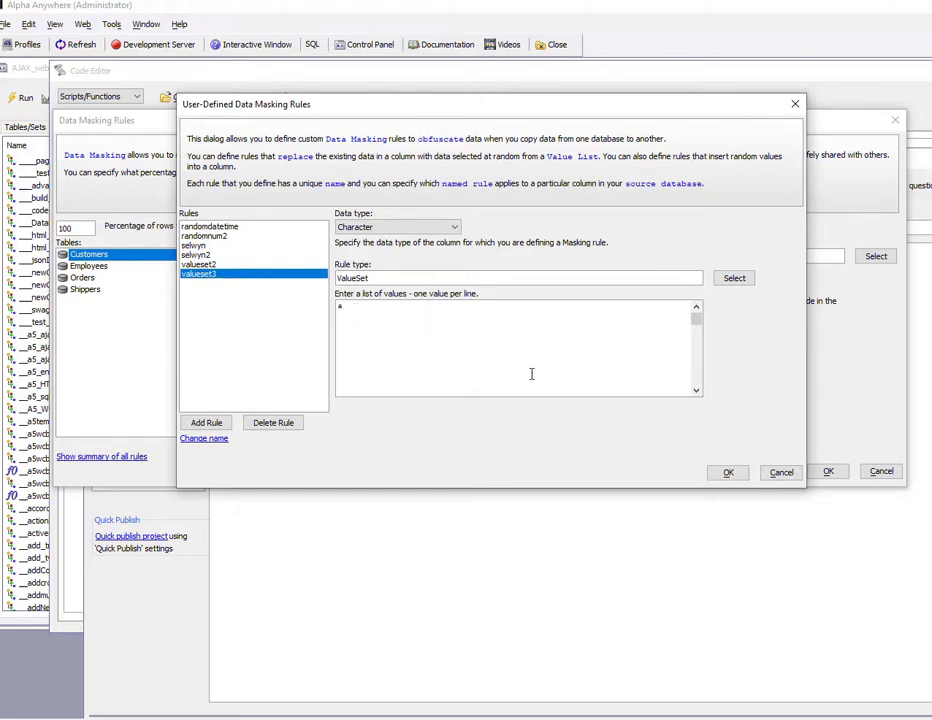
{"action": "type", "text": "a b c d e f g h i j "}
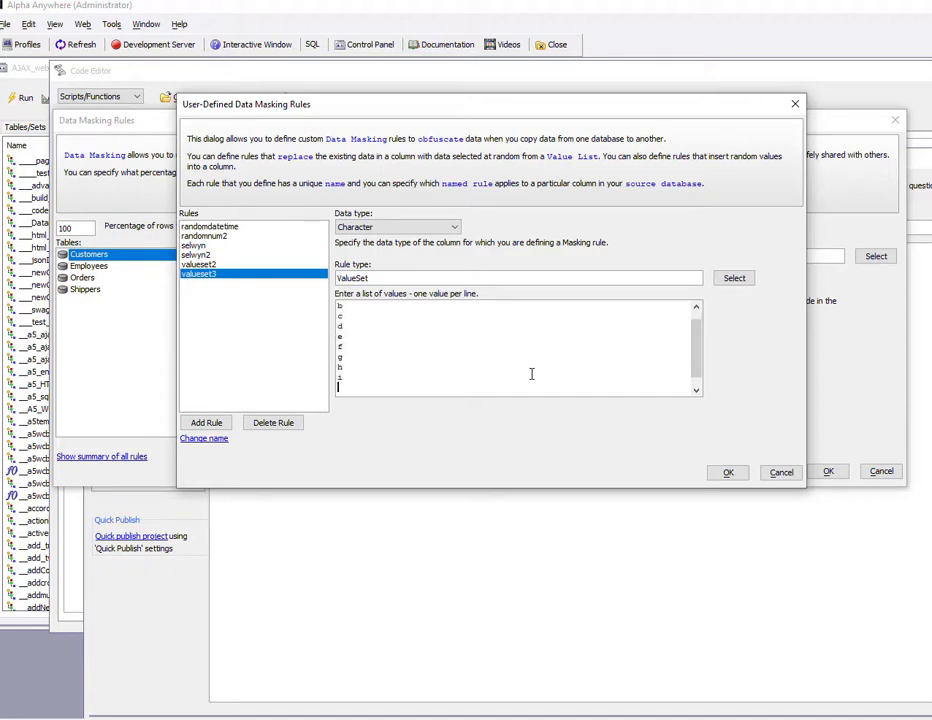
{"action": "type", "text": "k"}
{"action": "type", "text": " l m "}
{"action": "type", "text": "n "}
{"action": "type", "text": "o p "}
{"action": "type", "text": "q "}
{"action": "type", "text": "r st "}
{"action": "type", "text": "u "}
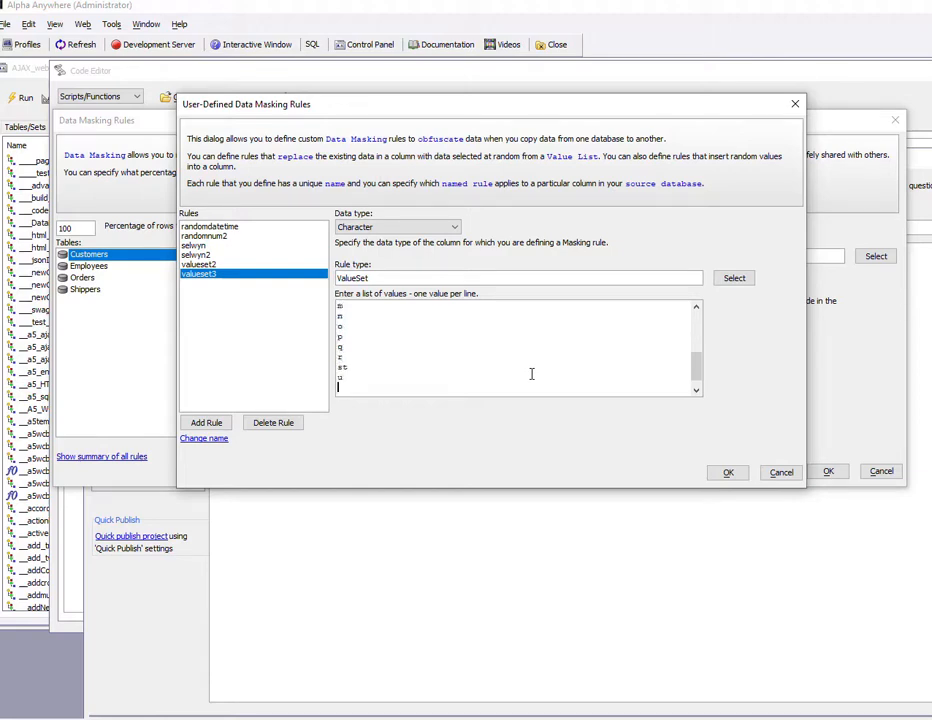
{"action": "type", "text": "v"}
{"action": "left_click", "coordinate": [342, 358]}
{"action": "key", "text": "Return"}
{"action": "left_click", "coordinate": [729, 473]}
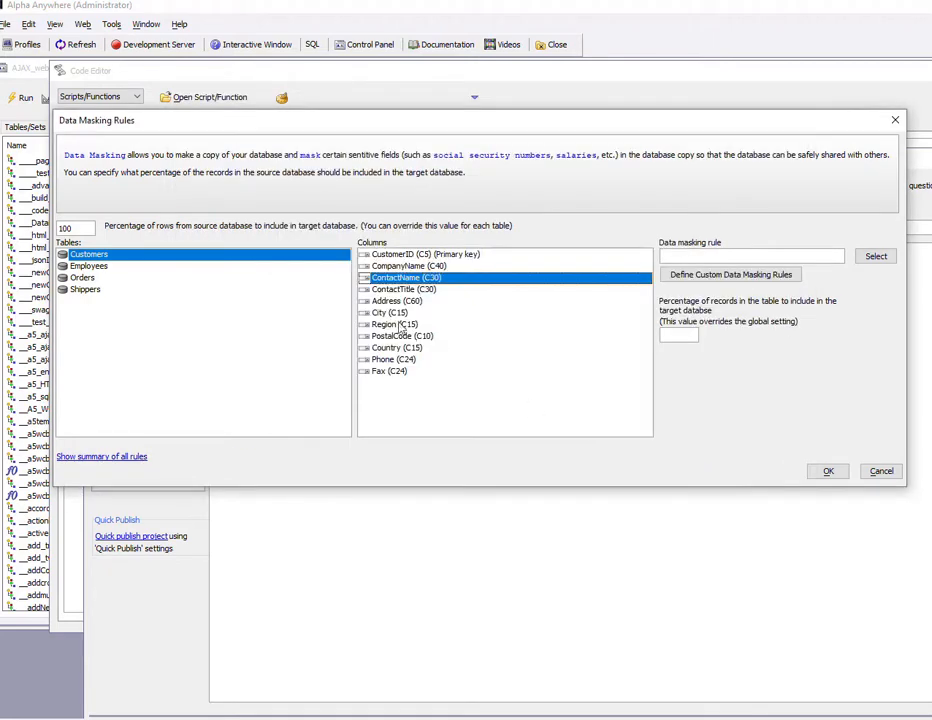
Apply the valueset3 rule to the ContactName column of Customers and copy the tables to the target database
{"action": "left_click", "coordinate": [876, 257]}
{"action": "left_click", "coordinate": [402, 437]}
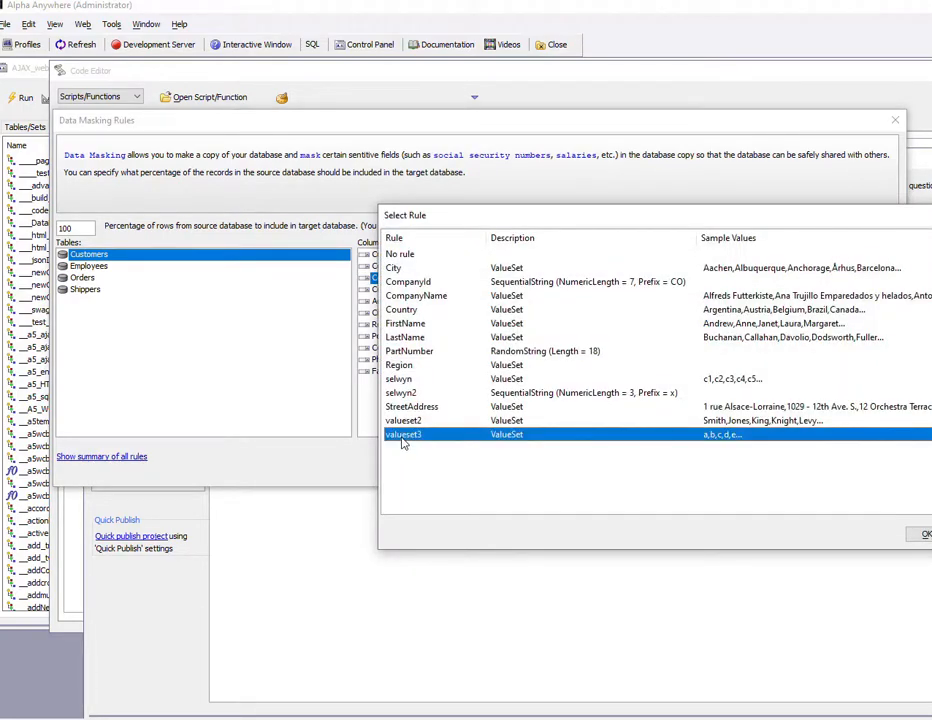
{"action": "left_click", "coordinate": [923, 535]}
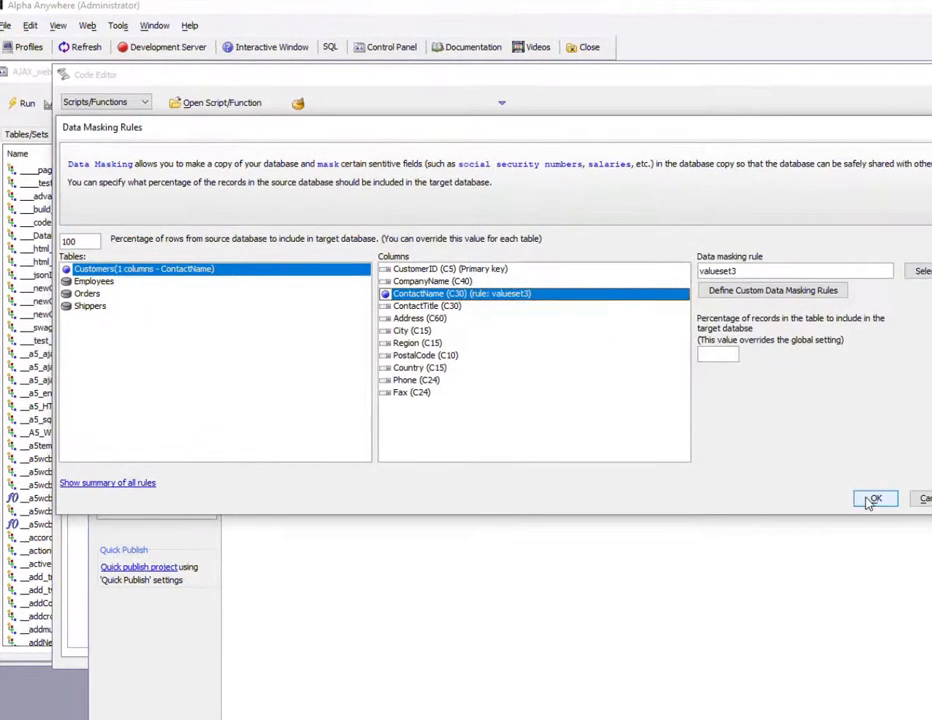
{"action": "left_click", "coordinate": [872, 500]}
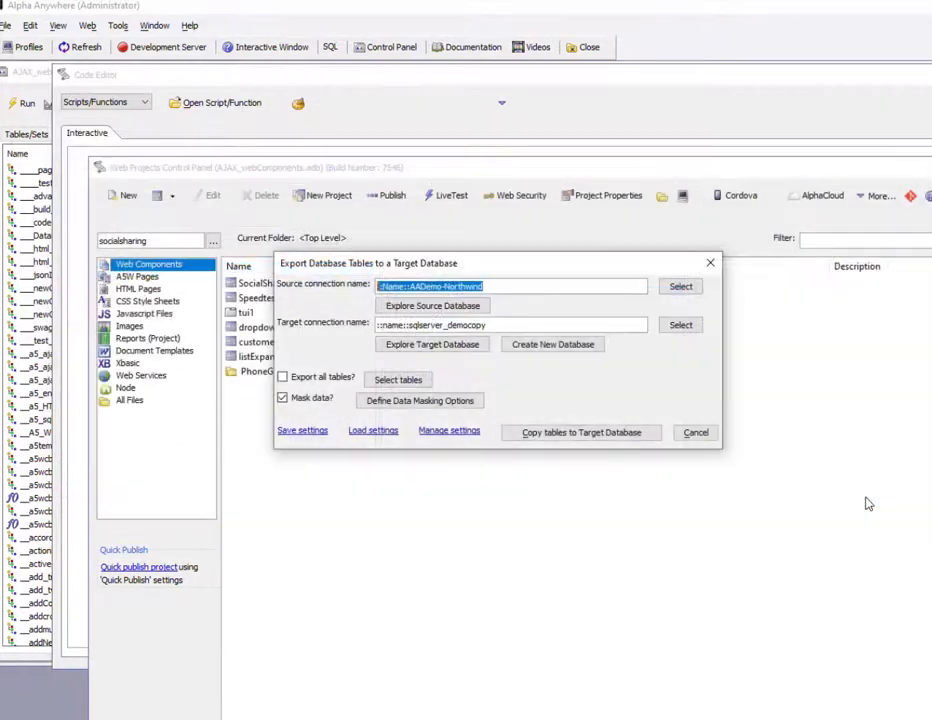
{"action": "left_click", "coordinate": [580, 436]}
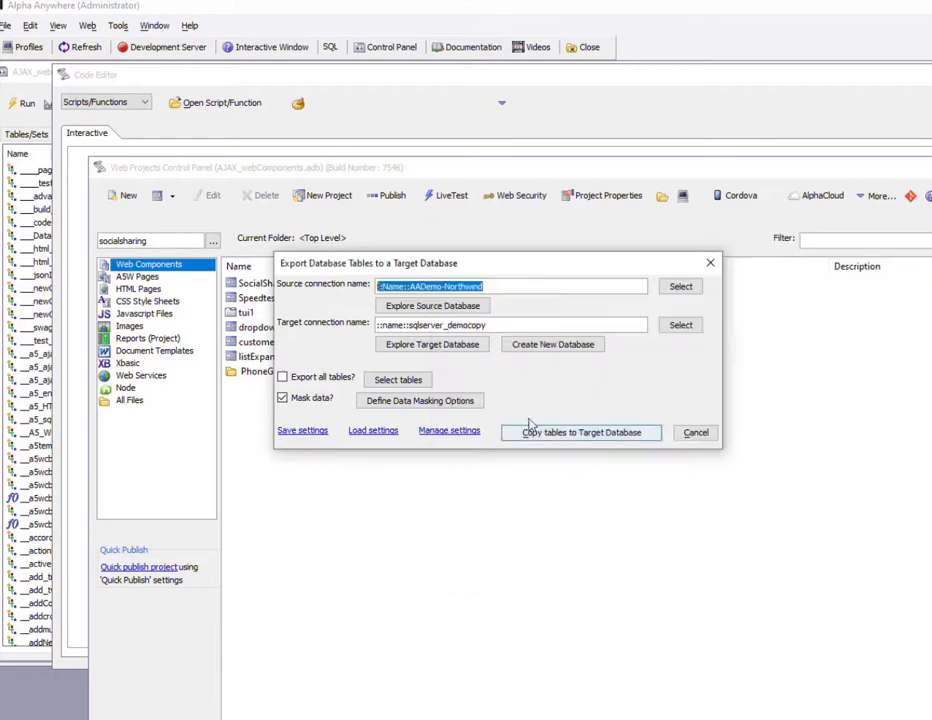
Explore the target database's tables and view the rows of its Customers table
{"action": "left_click", "coordinate": [435, 345]}
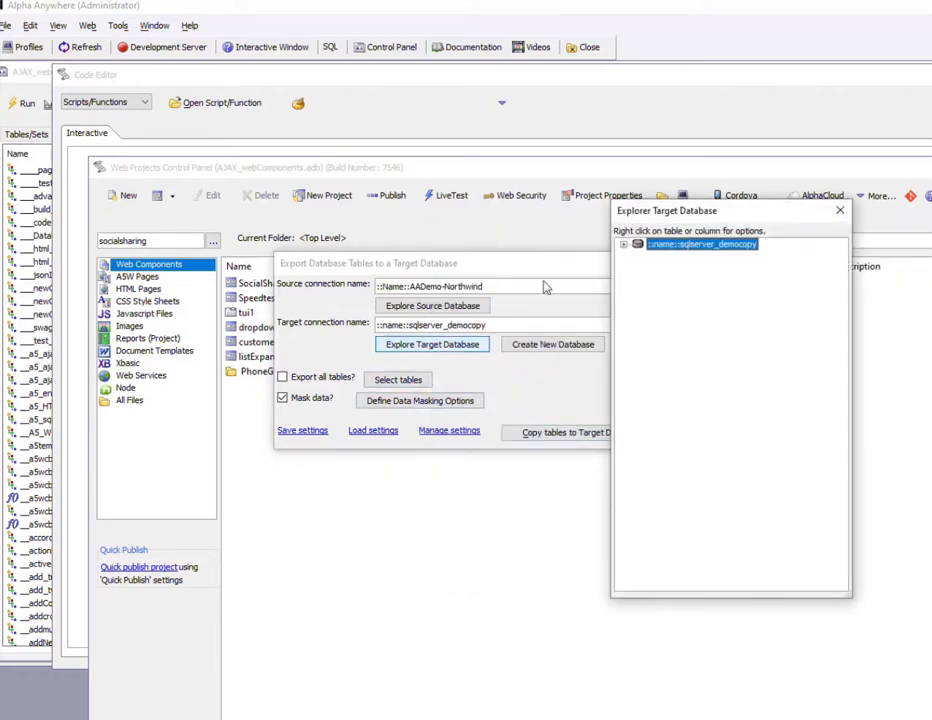
{"action": "left_click", "coordinate": [624, 245]}
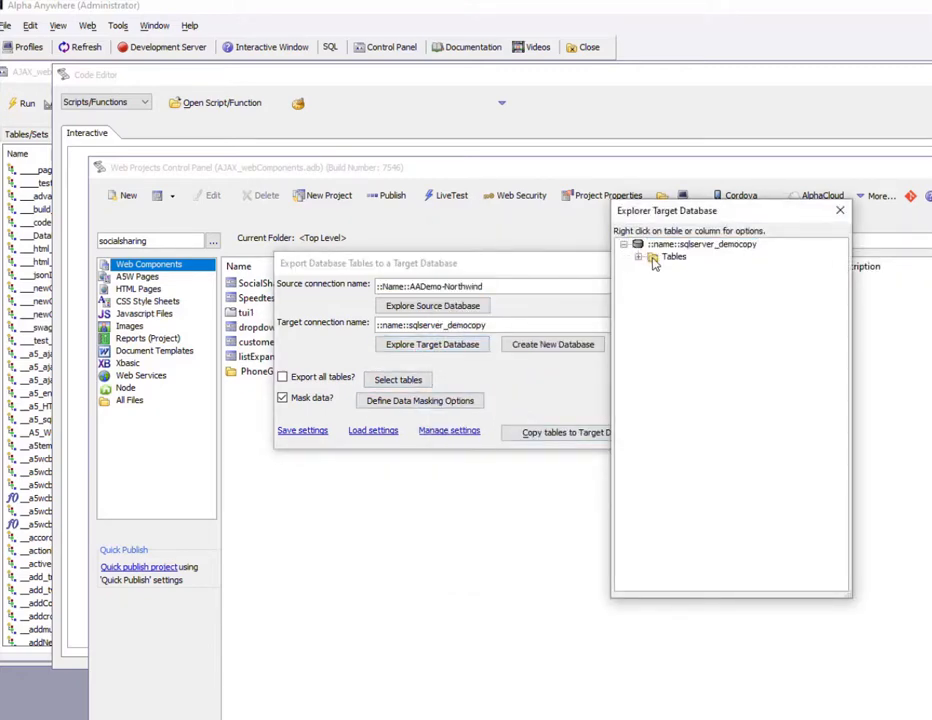
{"action": "left_click", "coordinate": [639, 257]}
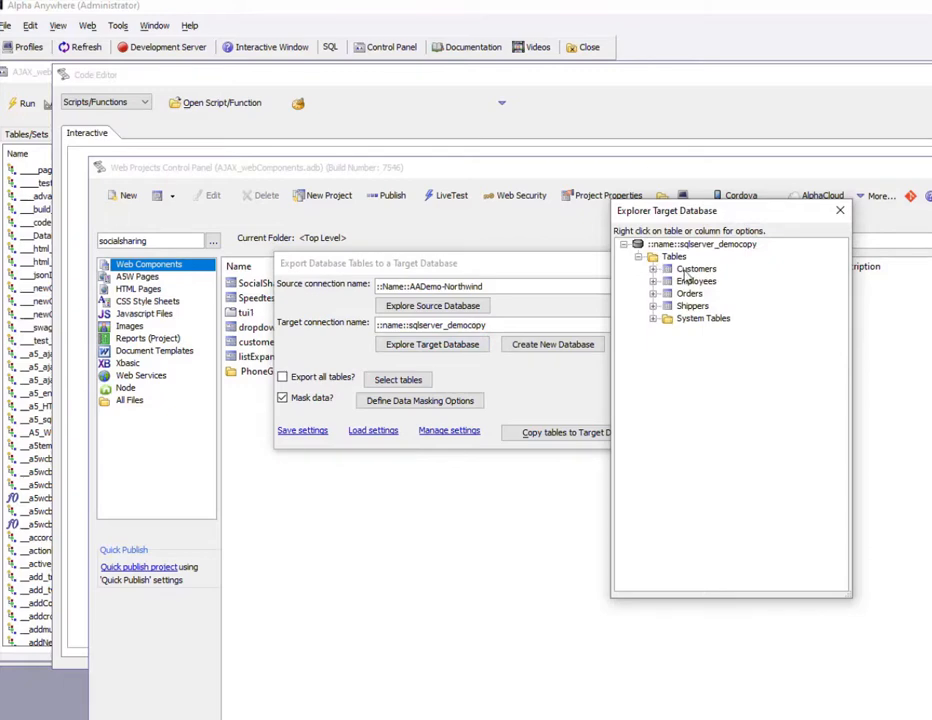
{"action": "left_click", "coordinate": [696, 269]}
{"action": "right_click", "coordinate": [713, 272]}
{"action": "left_click", "coordinate": [726, 282]}
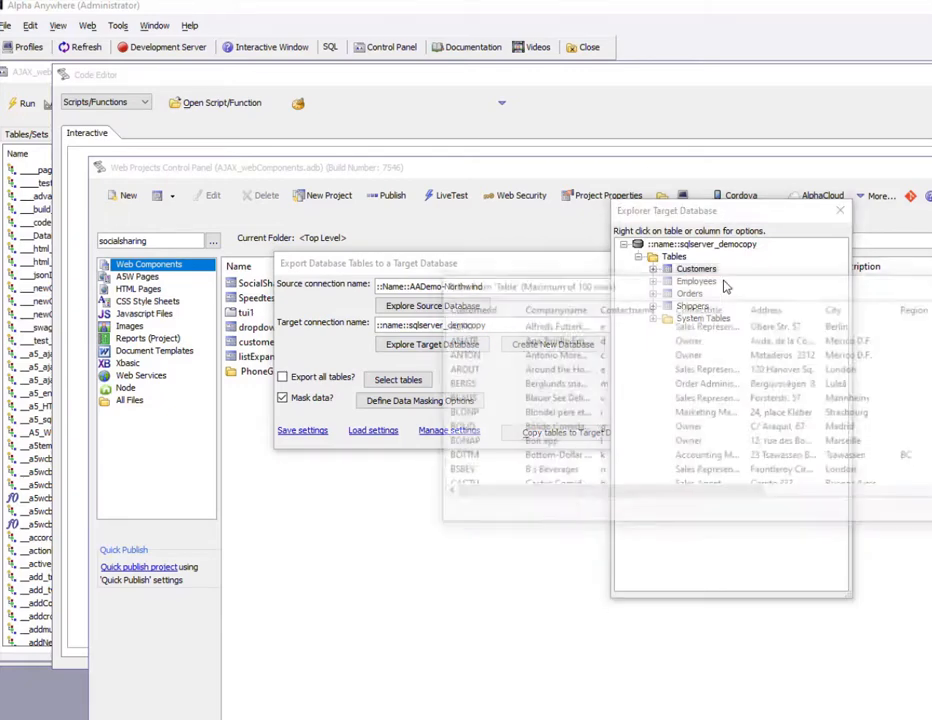